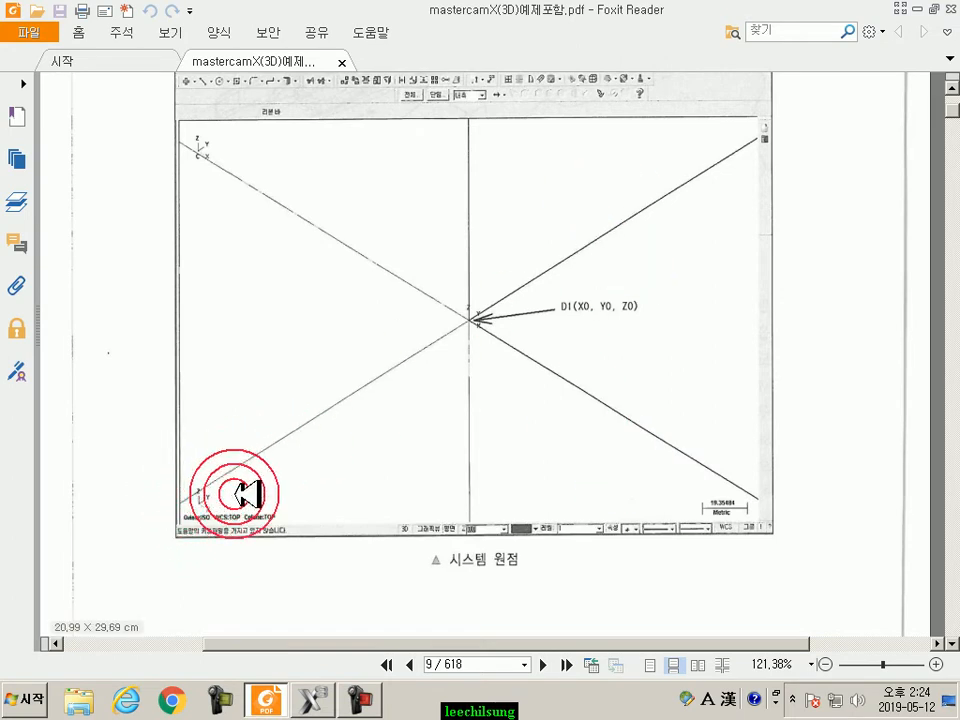
# Step: Switch to Mastercam and examine the grey block's corner at the system origin in isometric view
pyautogui.click(315, 700)
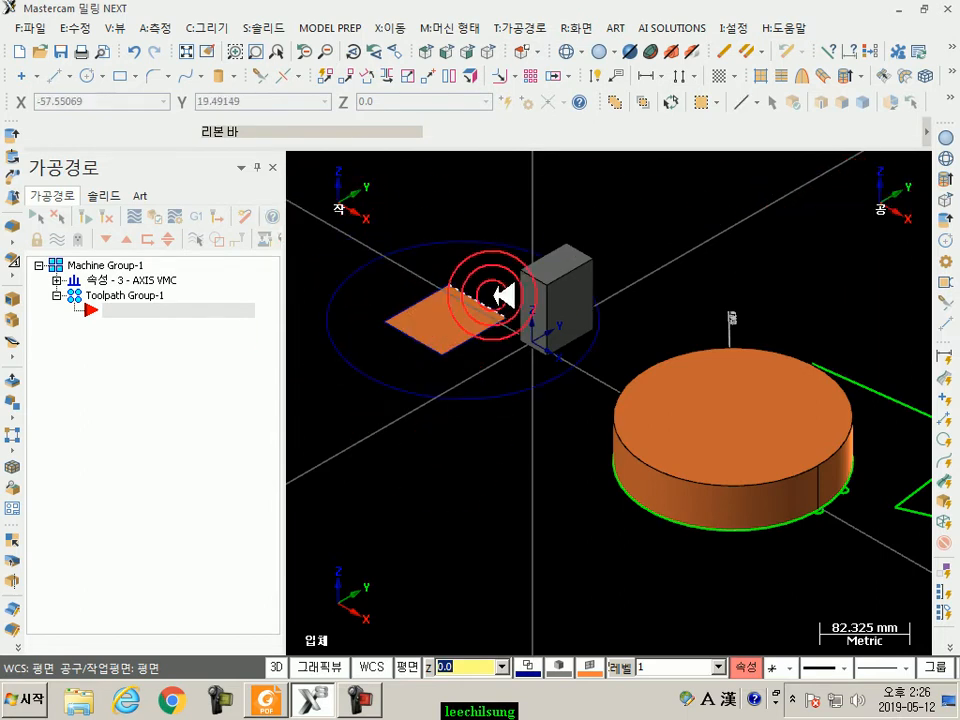
pyautogui.scroll(2, 560, 268)
pyautogui.scroll(4, 560, 268)
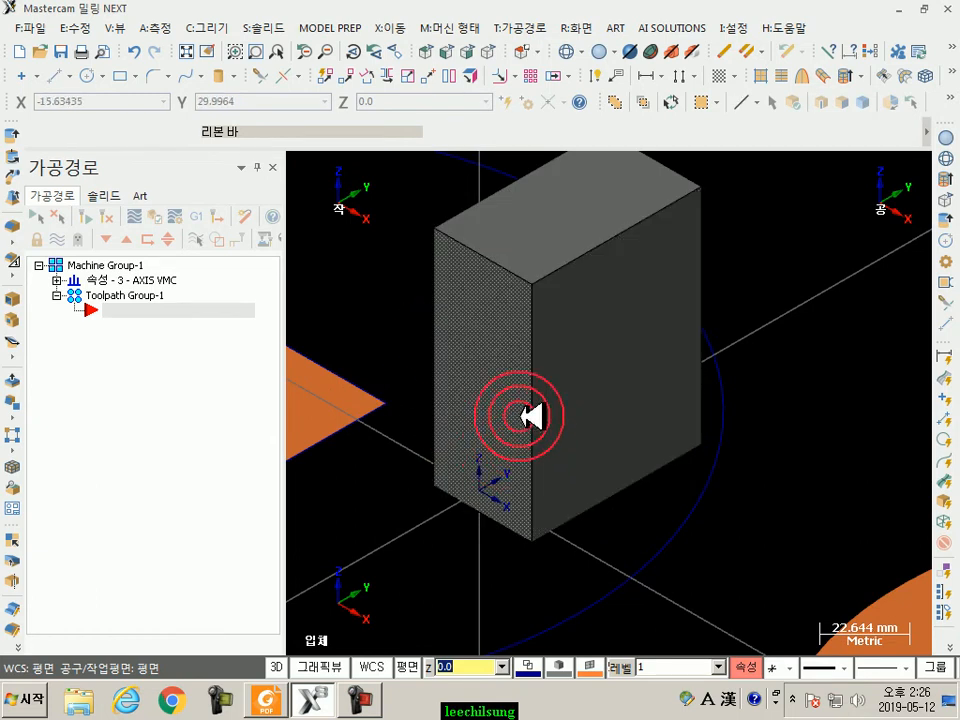
pyautogui.scroll(-1, 530, 415)
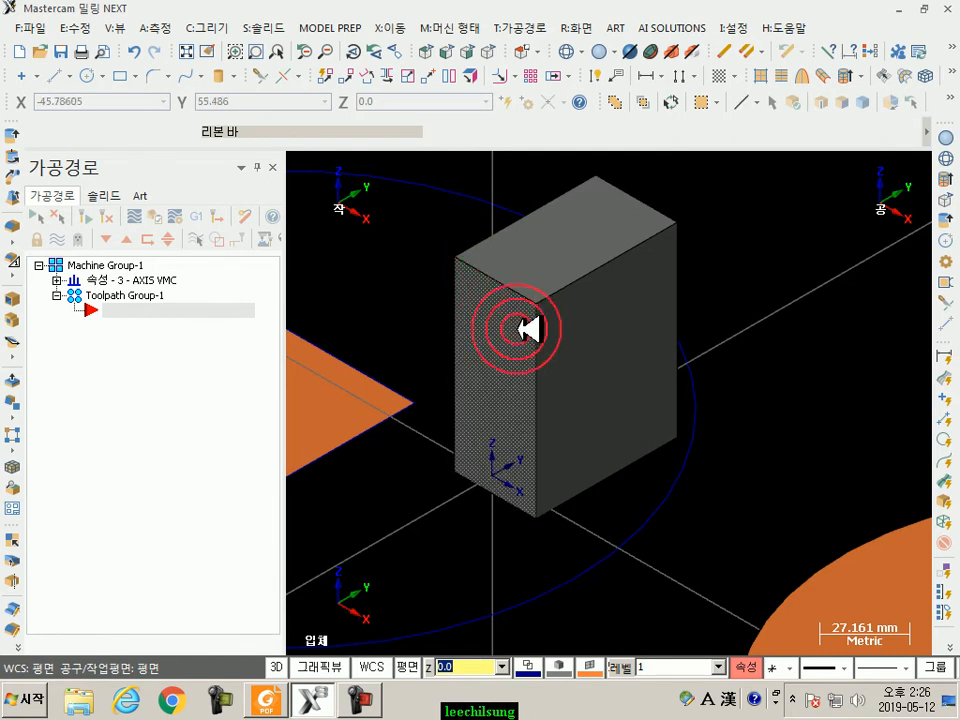
pyautogui.scroll(-1, 846, 300)
pyautogui.scroll(-1, 846, 300)
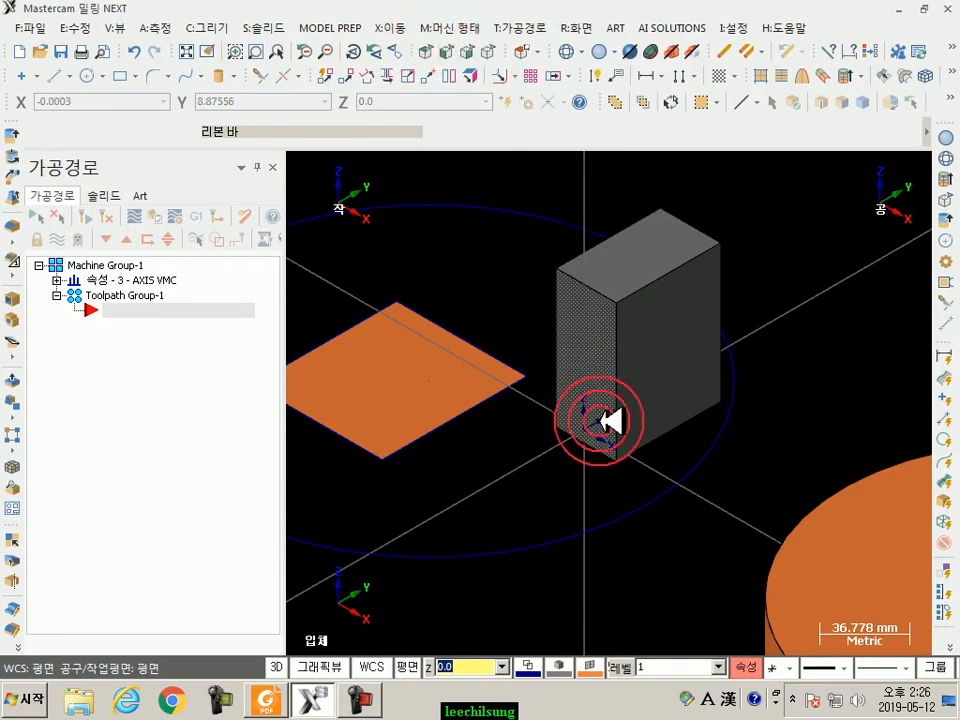
# Step: Inspect the model from the top, front and right side views, returning to the isometric view
pyautogui.click(434, 50)
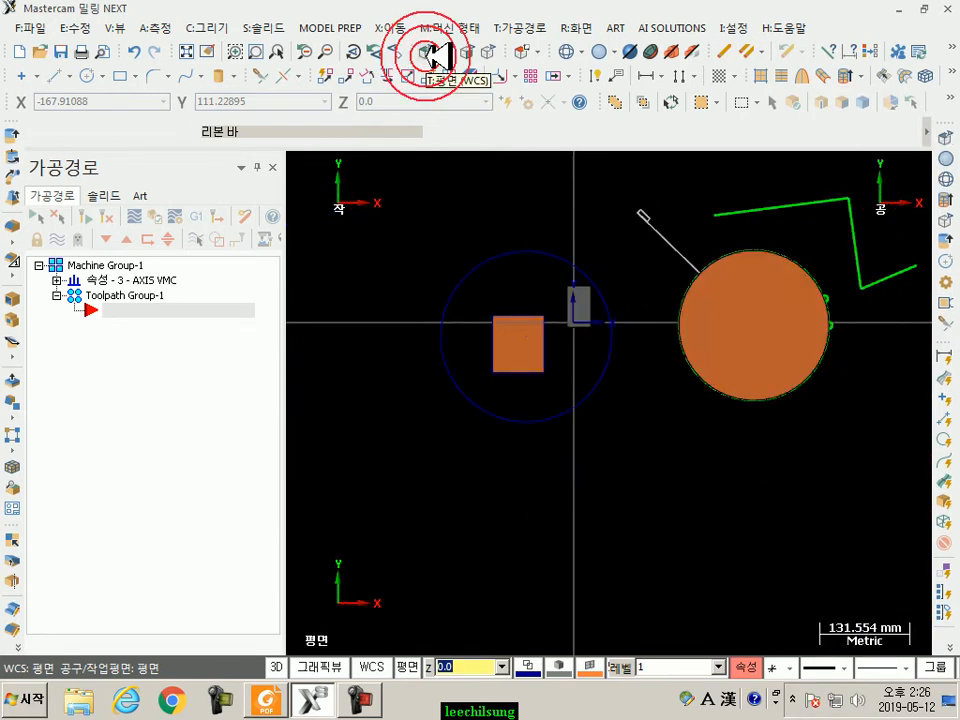
pyautogui.click(450, 48)
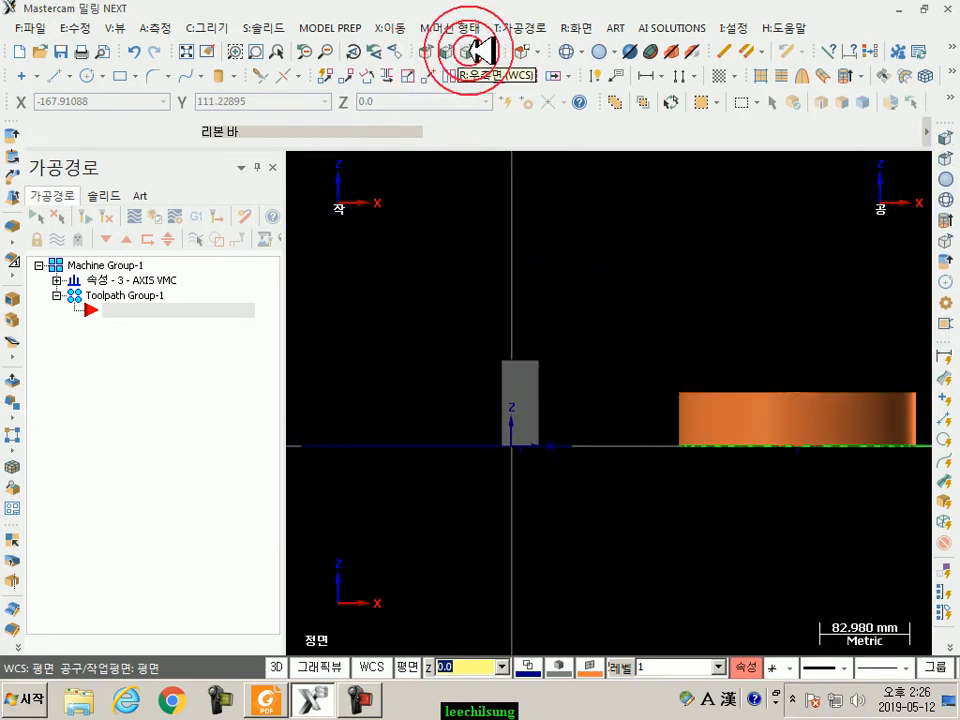
pyautogui.click(470, 50)
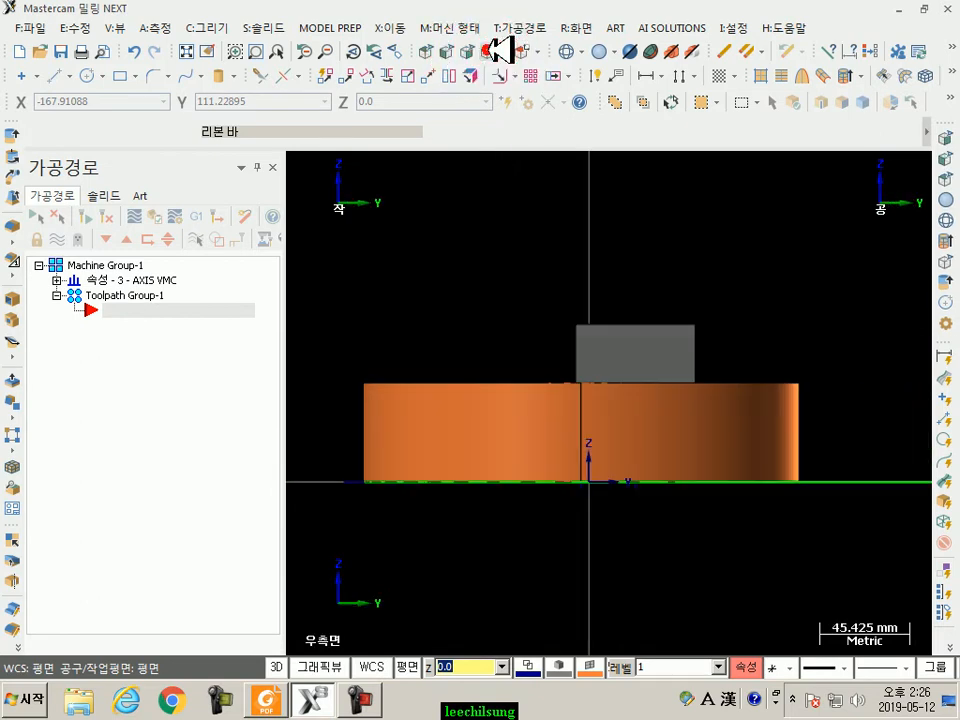
pyautogui.click(489, 50)
pyautogui.scroll(-3, 504, 168)
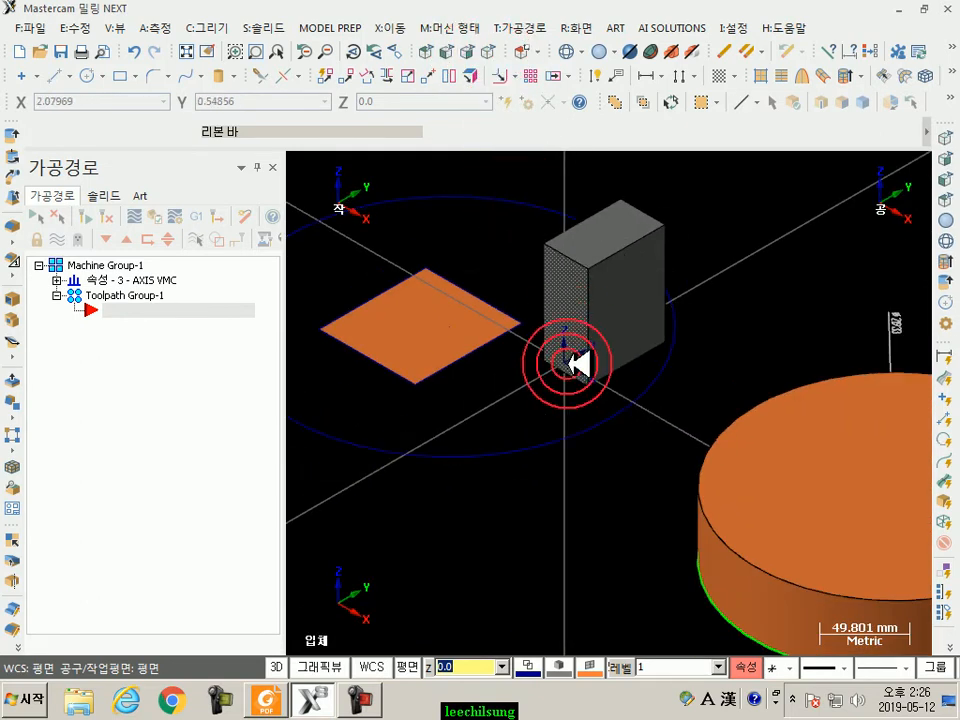
pyautogui.click(455, 45)
pyautogui.click(465, 358)
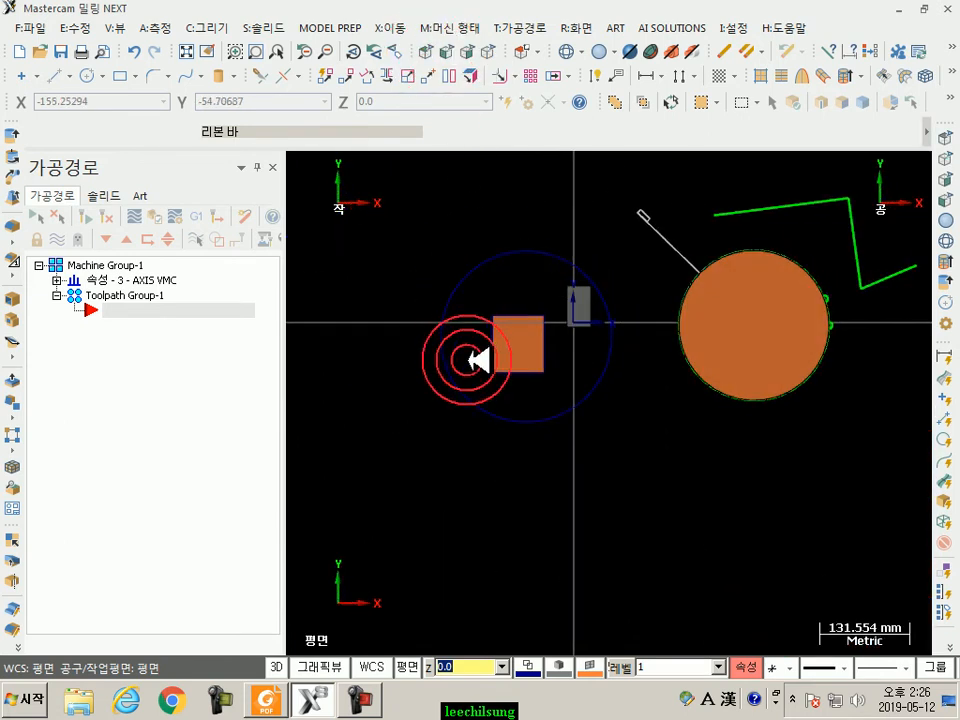
pyautogui.click(489, 50)
pyautogui.click(612, 680)
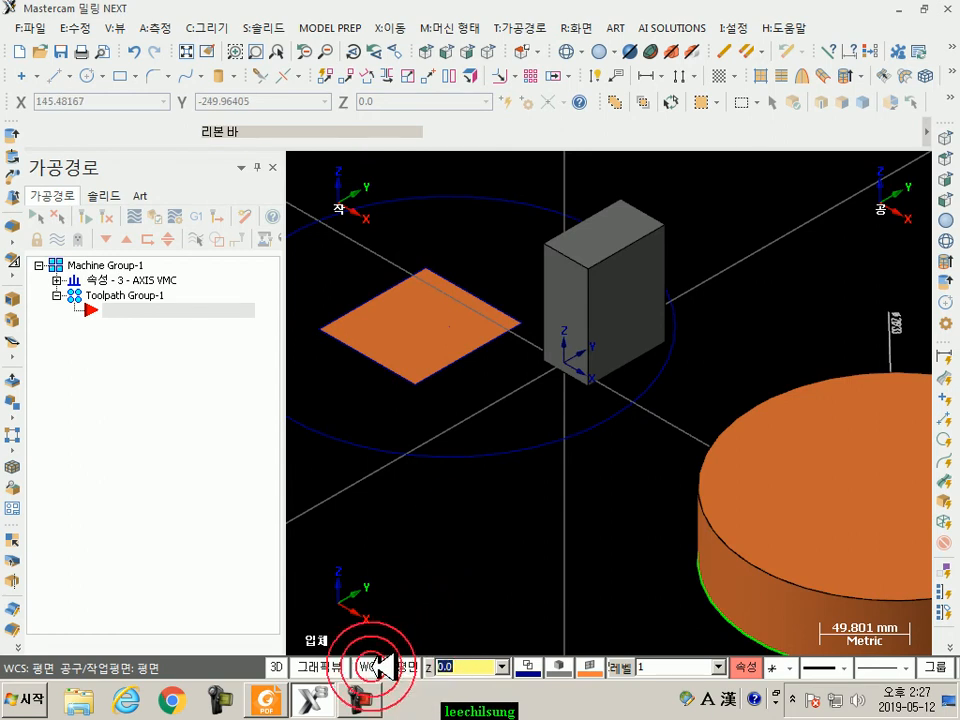
# Step: Set the WCS to the front plane (정면) and assign that plane green display colour 10 in the plane manager
pyautogui.click(375, 664)
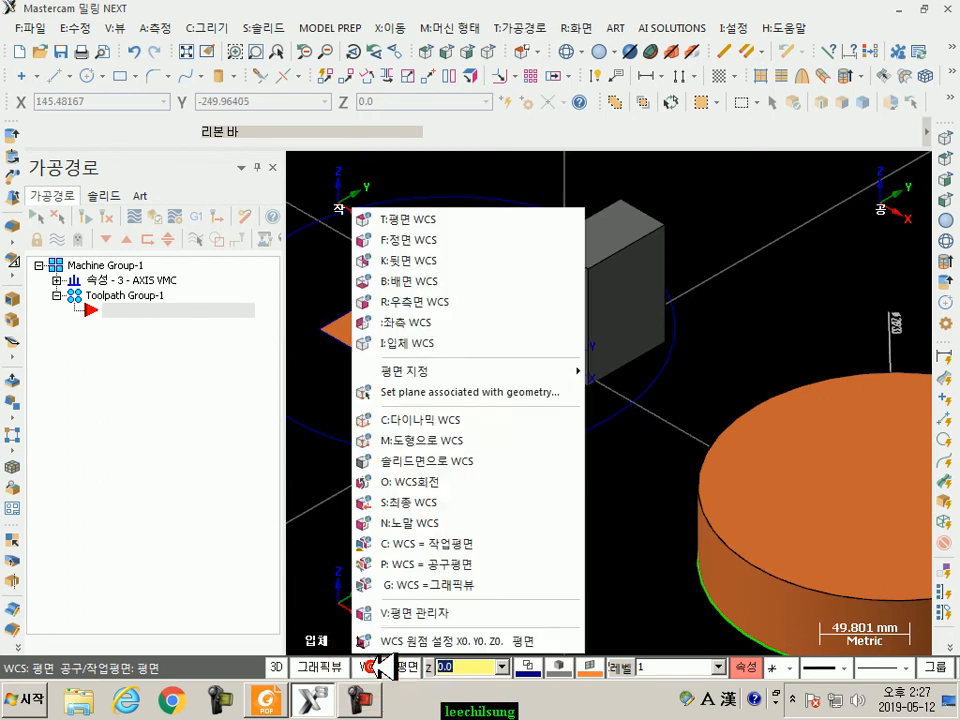
pyautogui.click(414, 241)
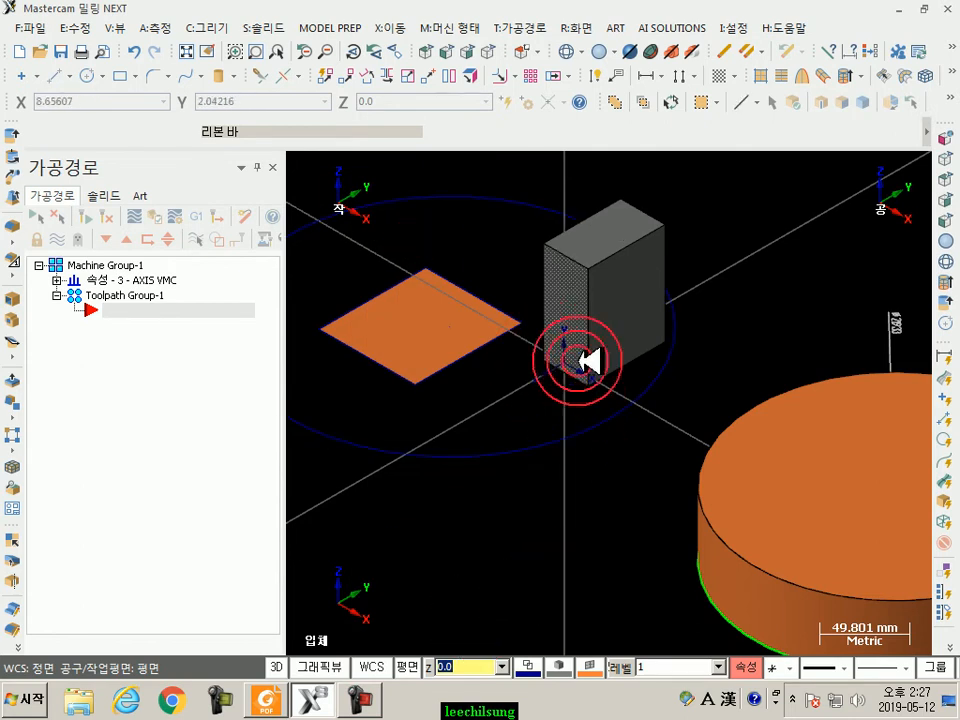
pyautogui.click(377, 667)
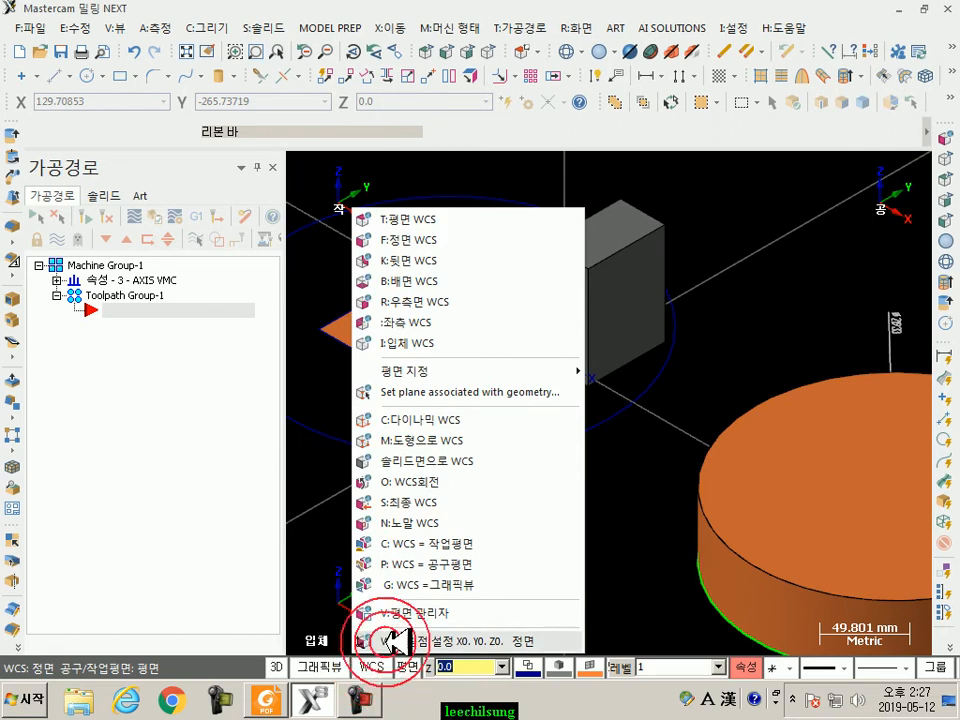
pyautogui.click(365, 613)
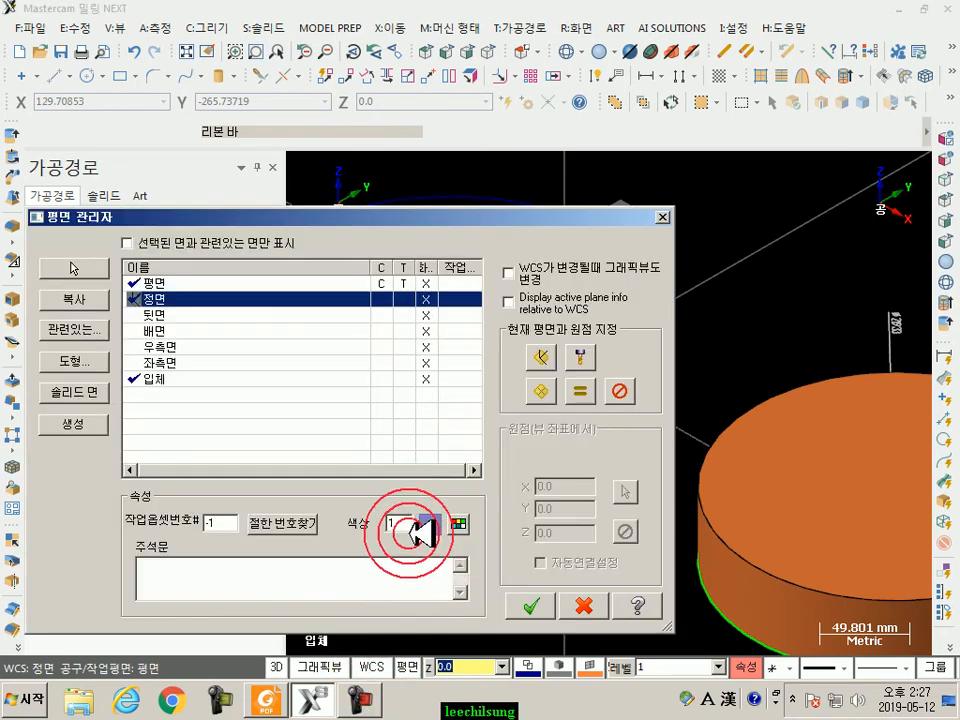
pyautogui.click(457, 524)
pyautogui.click(289, 315)
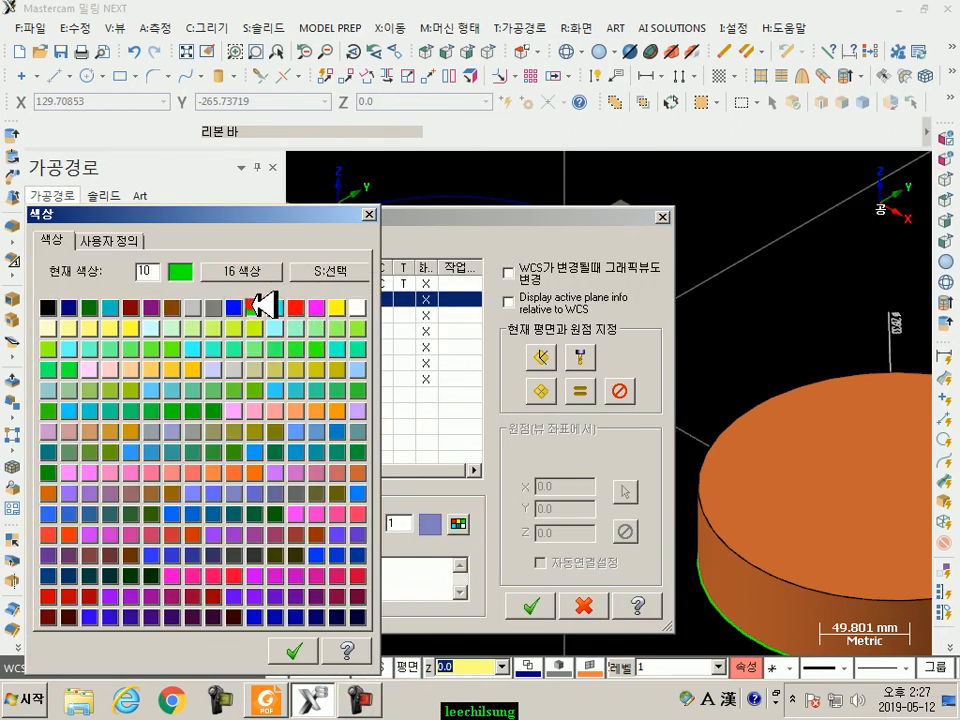
pyautogui.click(293, 651)
pyautogui.click(531, 606)
pyautogui.click(668, 425)
pyautogui.scroll(4, 667, 425)
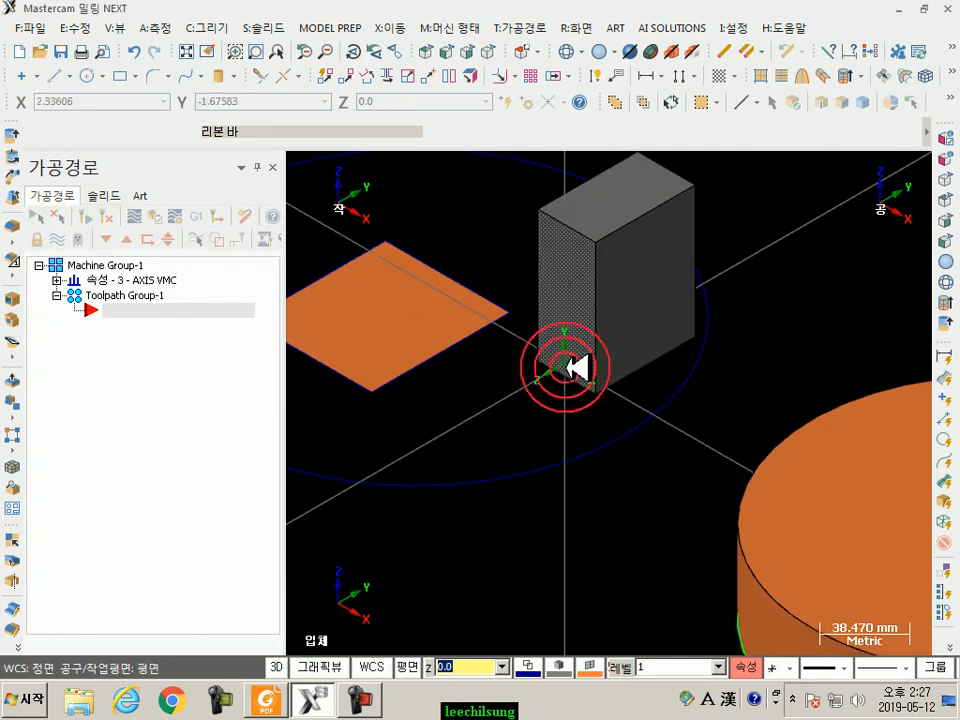
# Step: Inspect the model in the standard views relative to the front WCS, including the top and isometric views
pyautogui.click(434, 50)
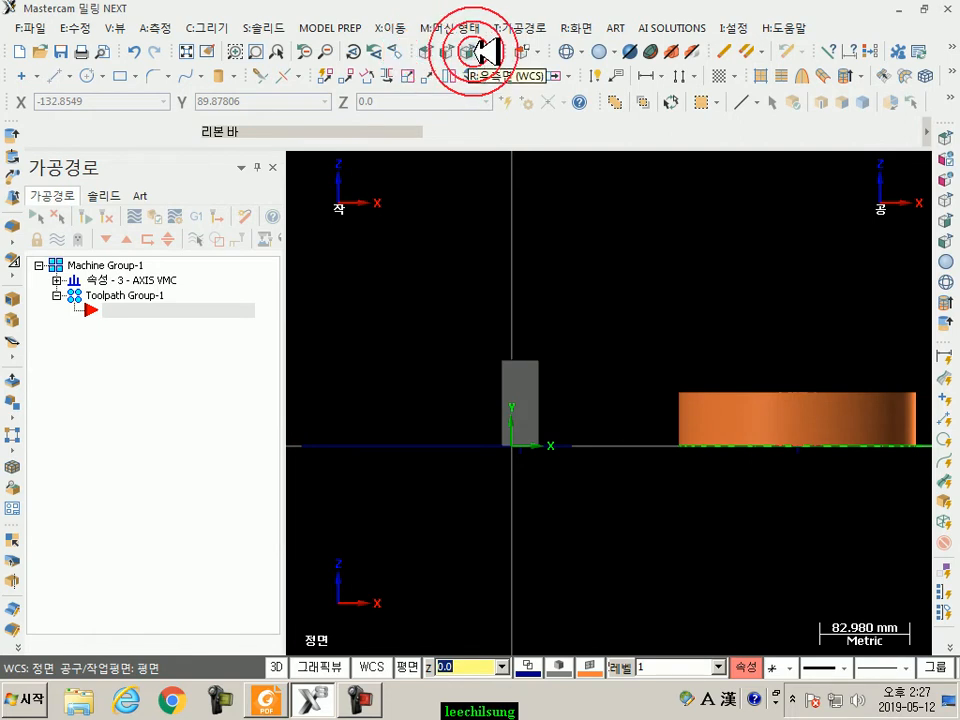
pyautogui.click(487, 51)
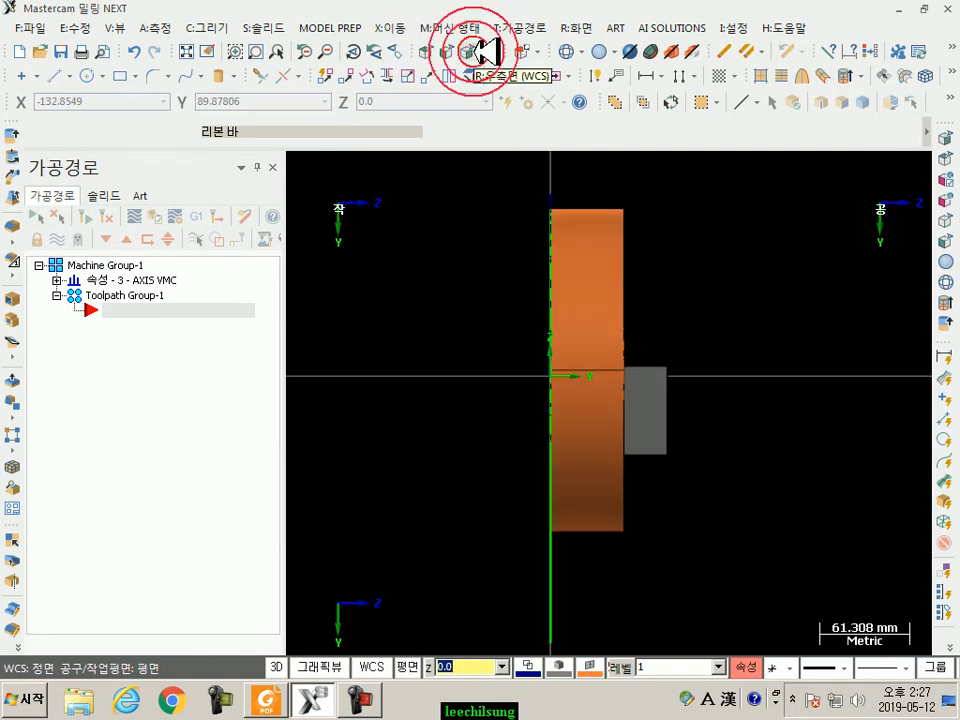
pyautogui.click(470, 51)
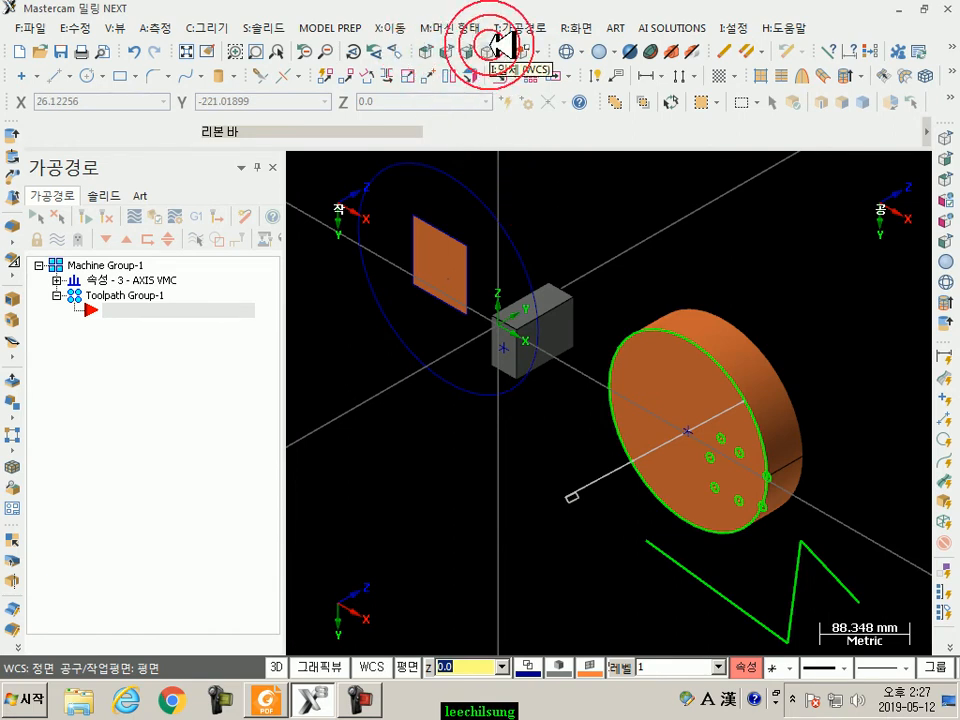
# Step: Set the WCS back to the top plane (평면) and show the model in isometric view
pyautogui.click(399, 667)
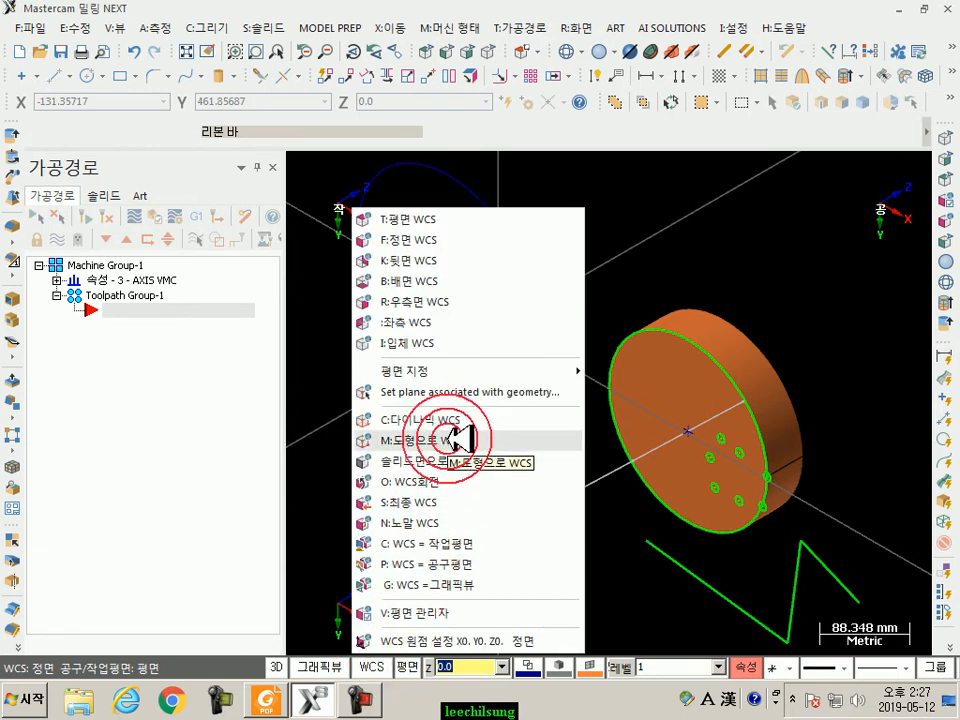
pyautogui.click(418, 219)
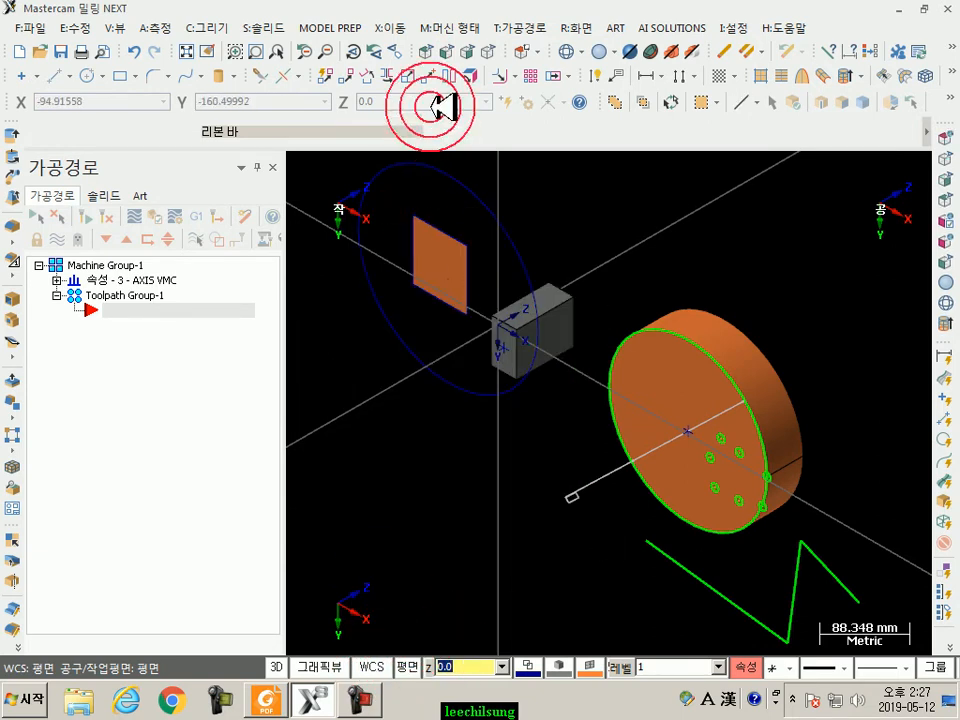
pyautogui.click(490, 50)
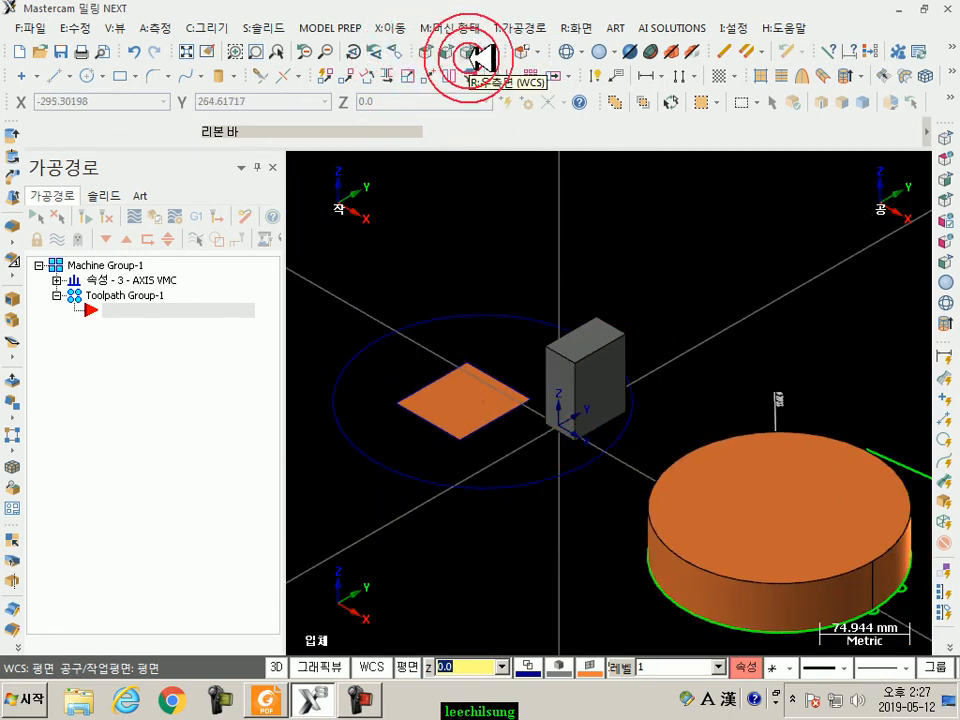
pyautogui.scroll(1, 546, 381)
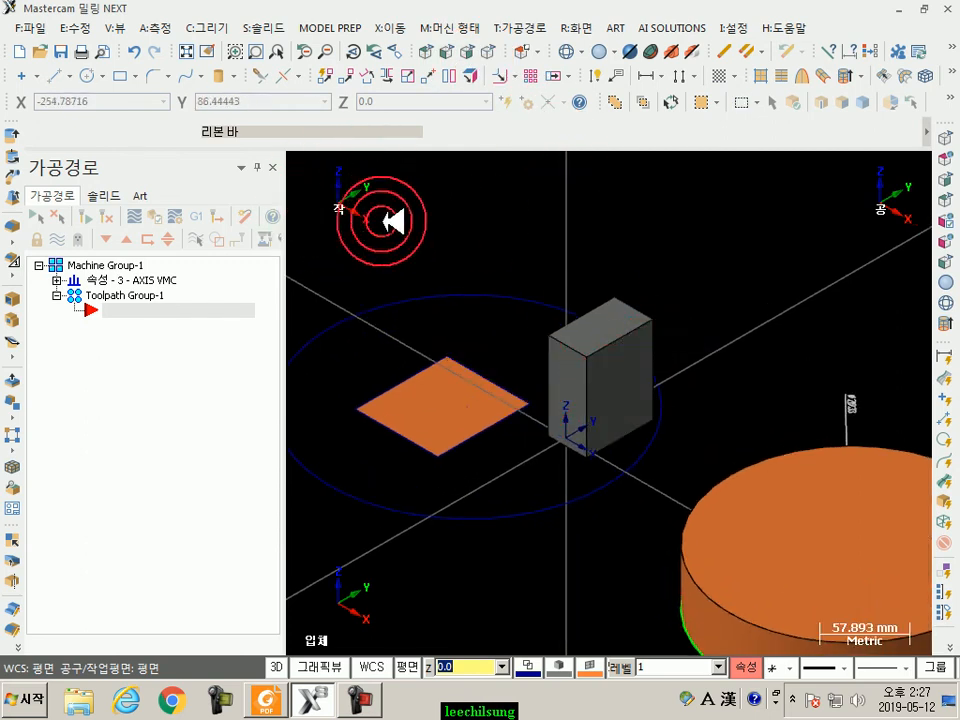
pyautogui.click(543, 50)
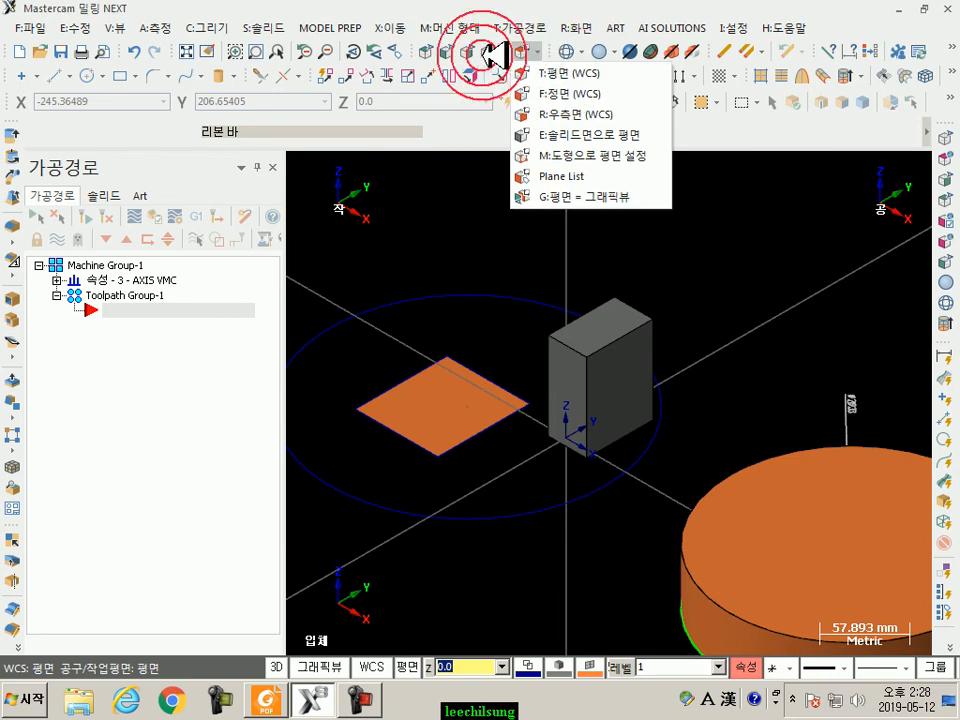
pyautogui.click(530, 340)
pyautogui.scroll(3, 545, 312)
pyautogui.scroll(-3, 572, 285)
pyautogui.scroll(3, 579, 306)
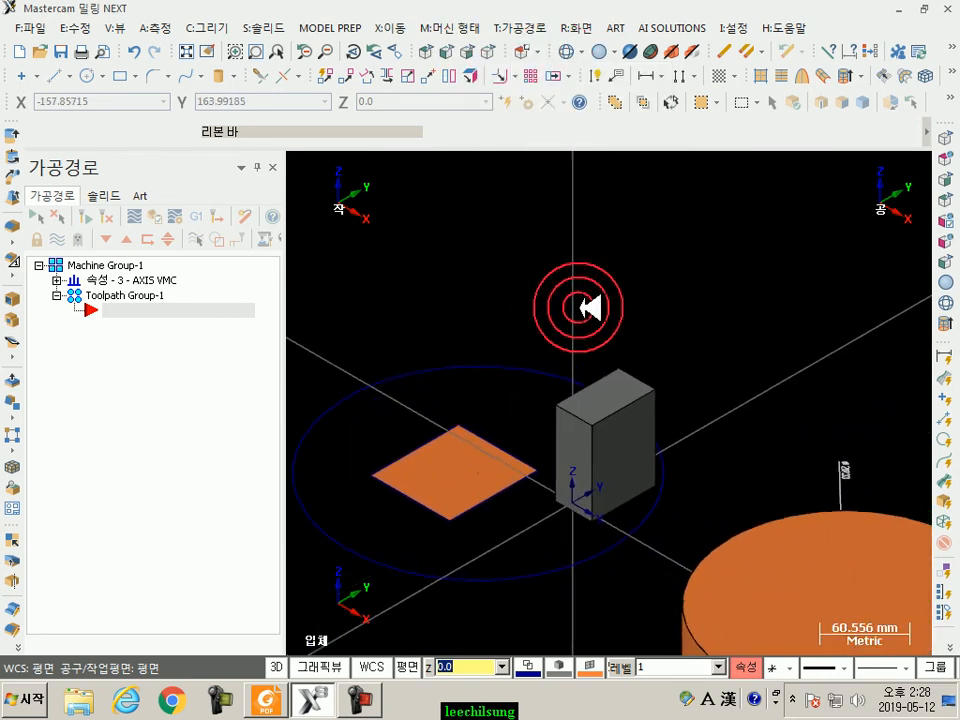
pyautogui.scroll(-3, 579, 307)
pyautogui.moveTo(615, 326); pyautogui.dragTo(556, 173, button='middle')
pyautogui.click(485, 48)
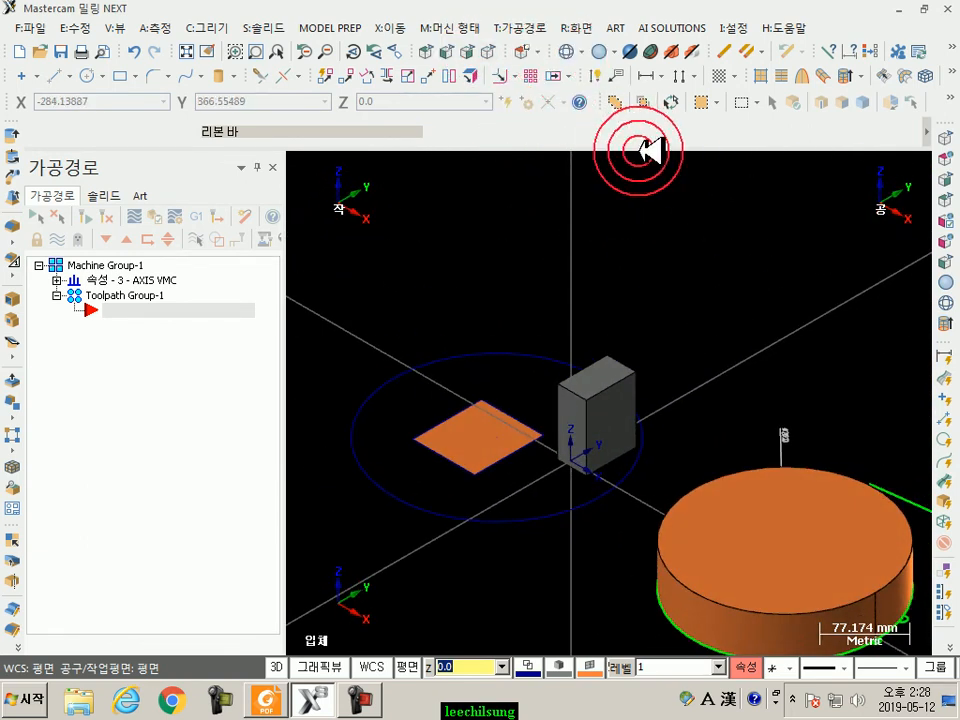
pyautogui.scroll(2, 596, 459)
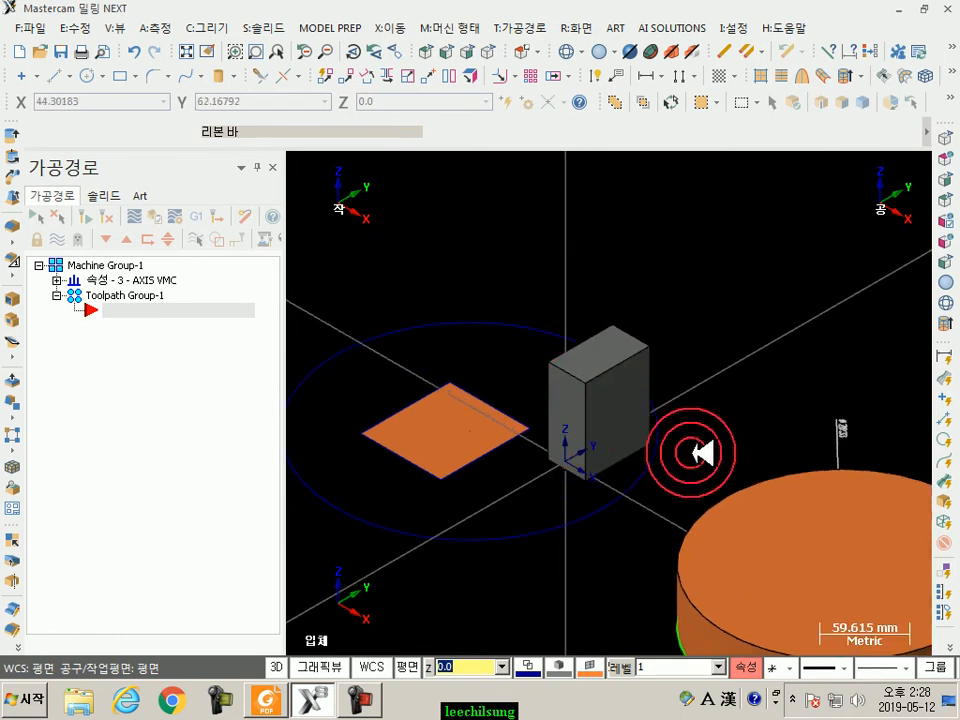
pyautogui.click(462, 554)
# Step: Switch to the Mastercam textbook PDF in Foxit Reader and read pages 10 to 13 on the WCS, view manager and C/T planes
pyautogui.click(266, 700)
pyautogui.scroll(-10, 431, 409)
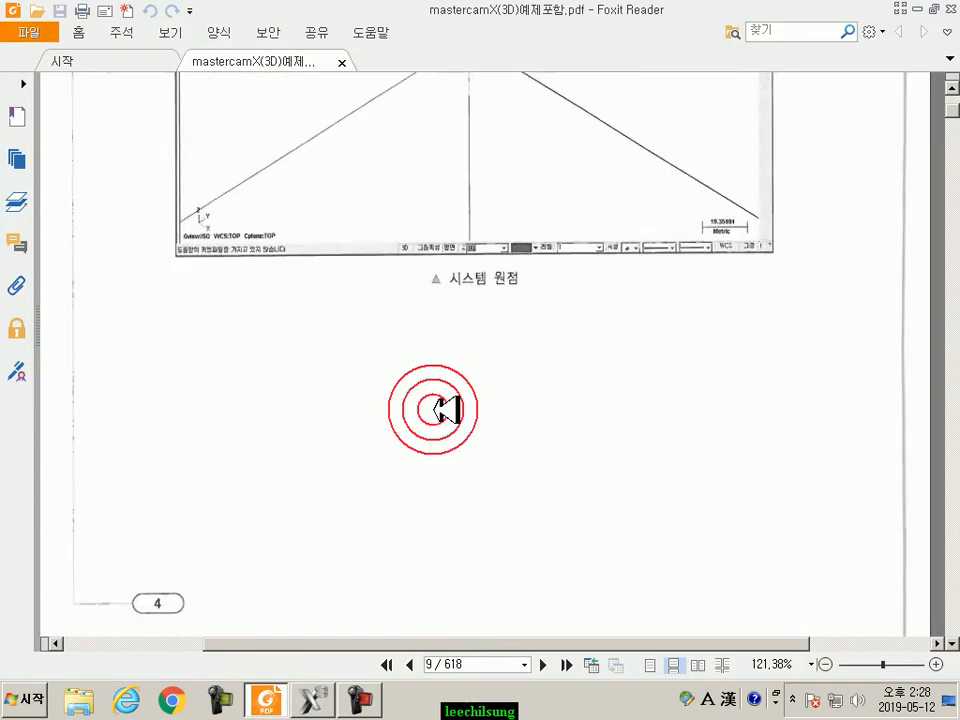
pyautogui.scroll(-10, 579, 403)
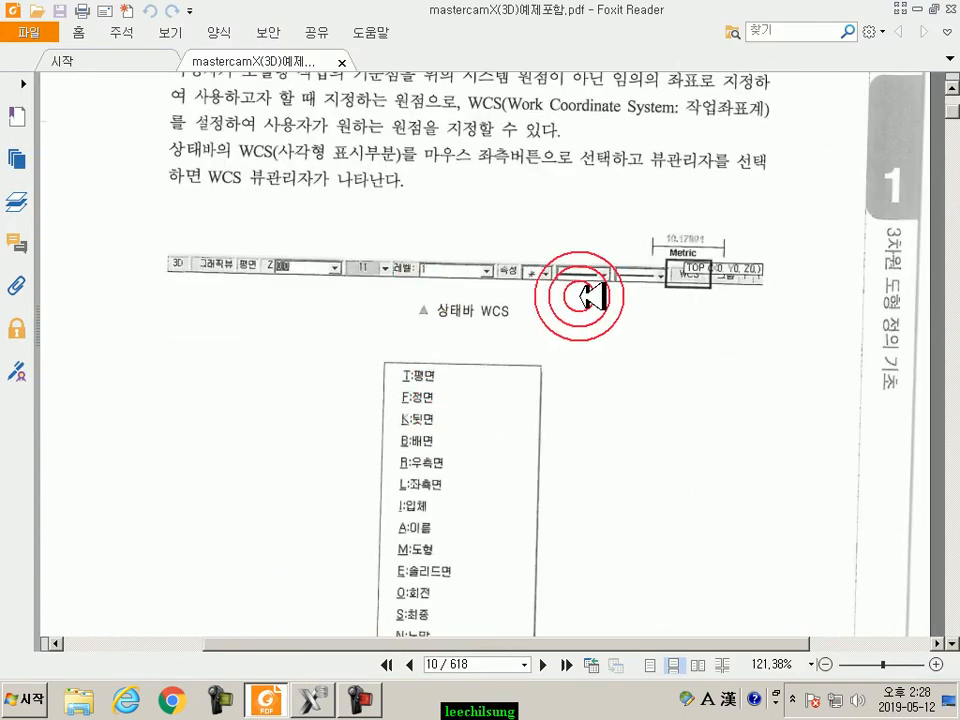
pyautogui.scroll(-5, 590, 294)
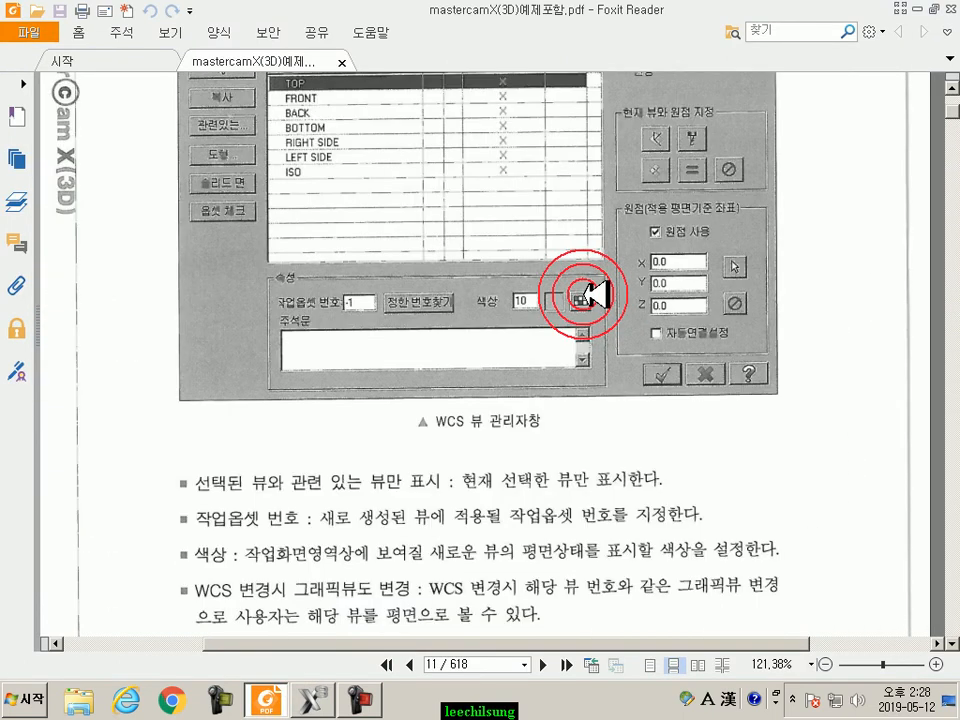
pyautogui.scroll(3, 590, 294)
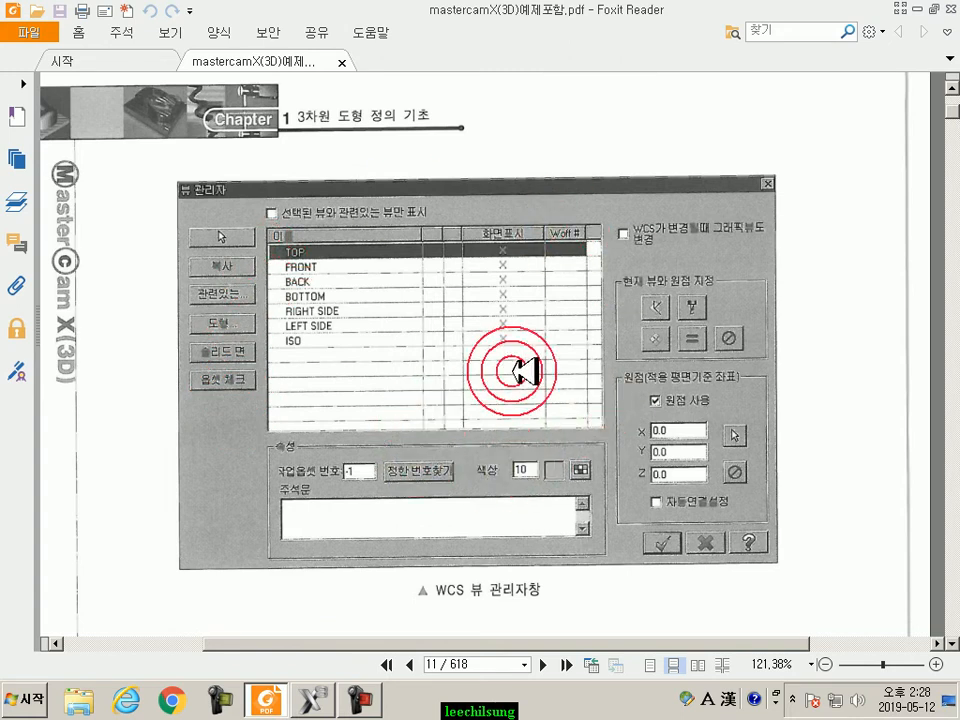
pyautogui.scroll(-4, 443, 414)
pyautogui.scroll(-3, 593, 343)
pyautogui.scroll(-3, 597, 343)
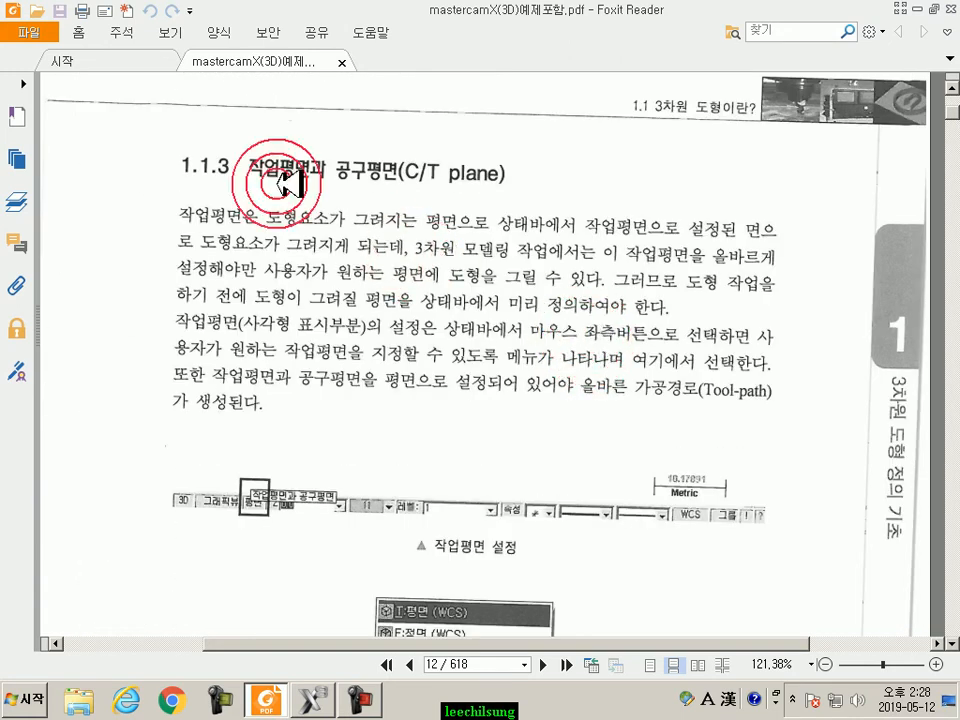
pyautogui.scroll(-4, 510, 272)
pyautogui.scroll(-9, 505, 272)
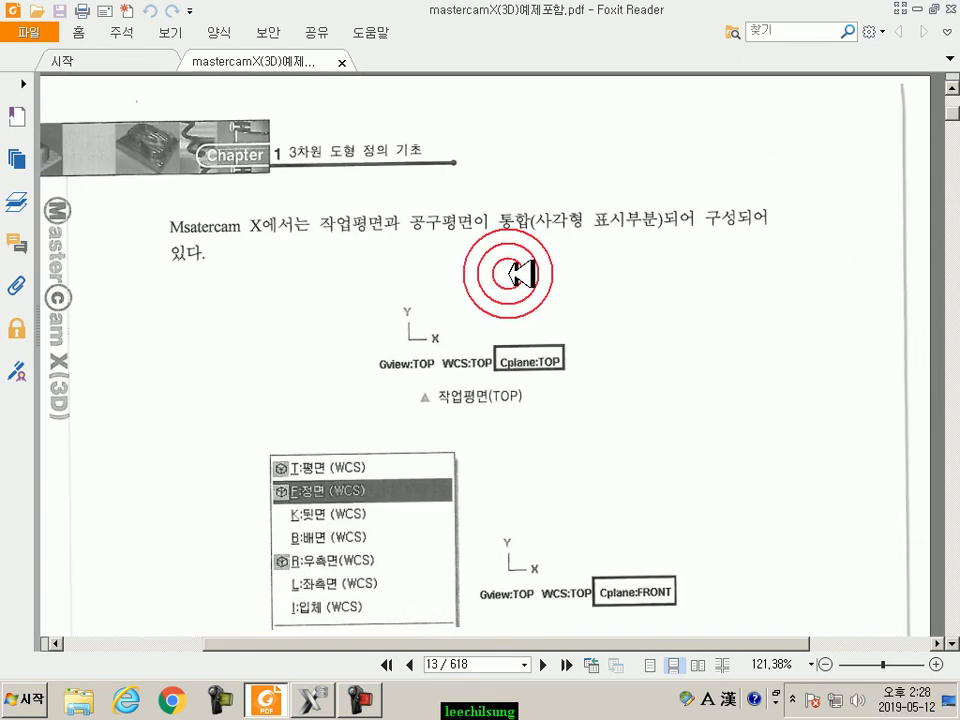
pyautogui.scroll(-3, 510, 280)
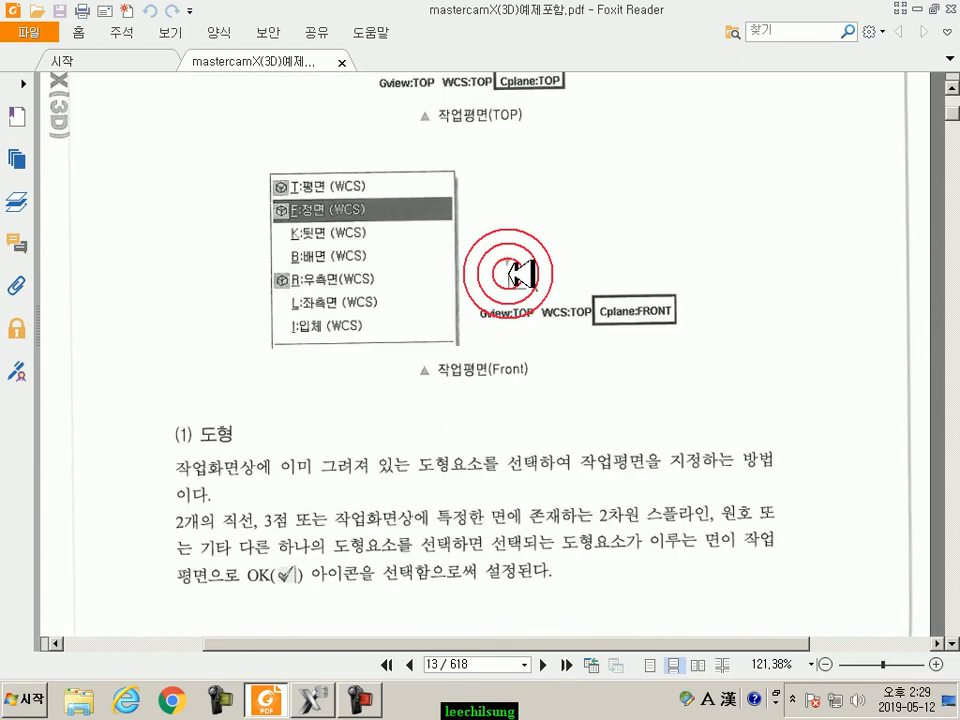
pyautogui.scroll(1, 506, 272)
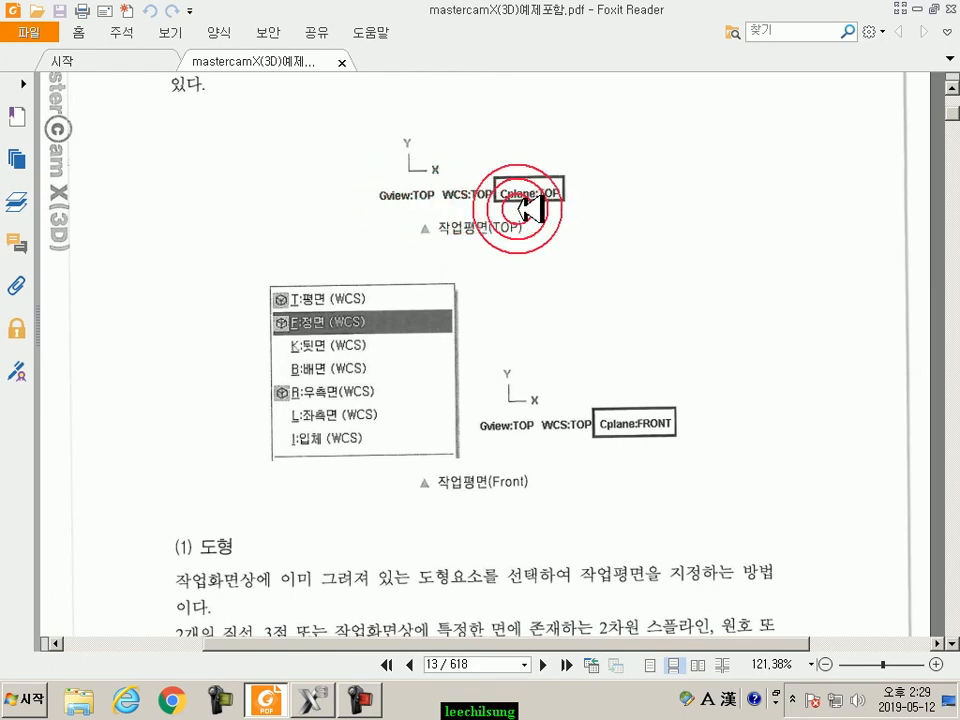
# Step: Read pages 13 and 14 of the textbook PDF on setting the construction plane by geometry and by named view
pyautogui.scroll(1, 575, 320)
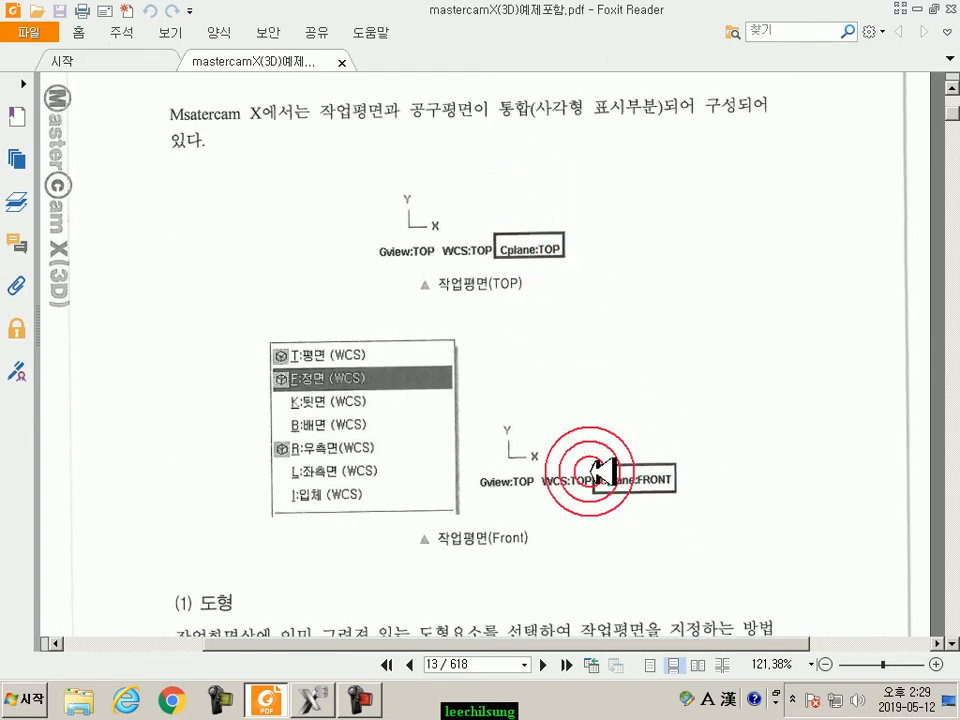
pyautogui.scroll(-4, 663, 494)
pyautogui.scroll(-5, 562, 428)
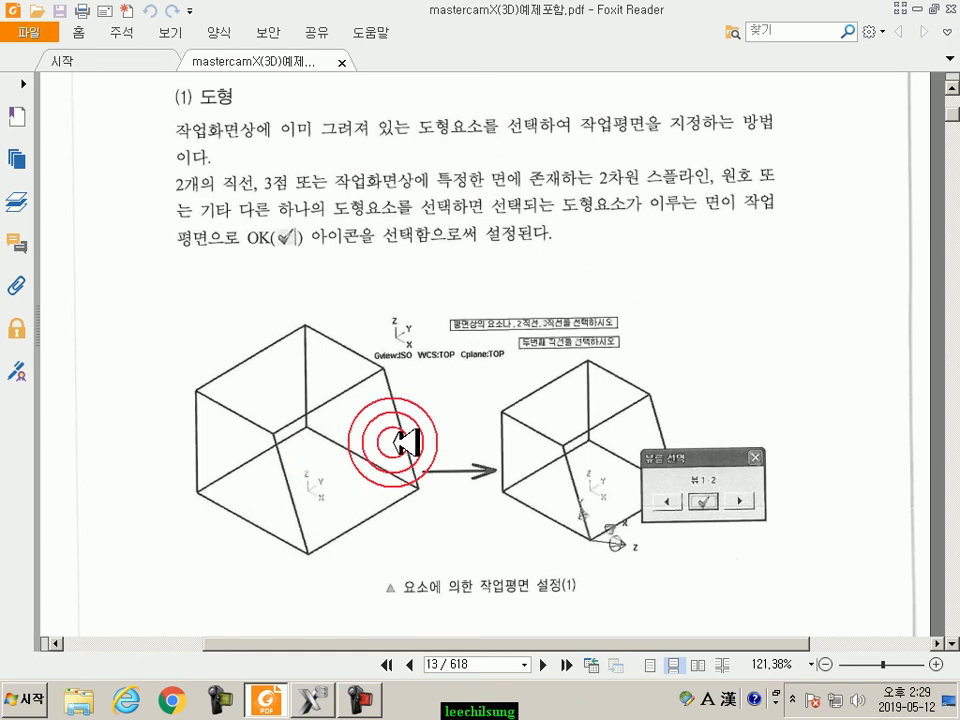
pyautogui.scroll(-2, 405, 432)
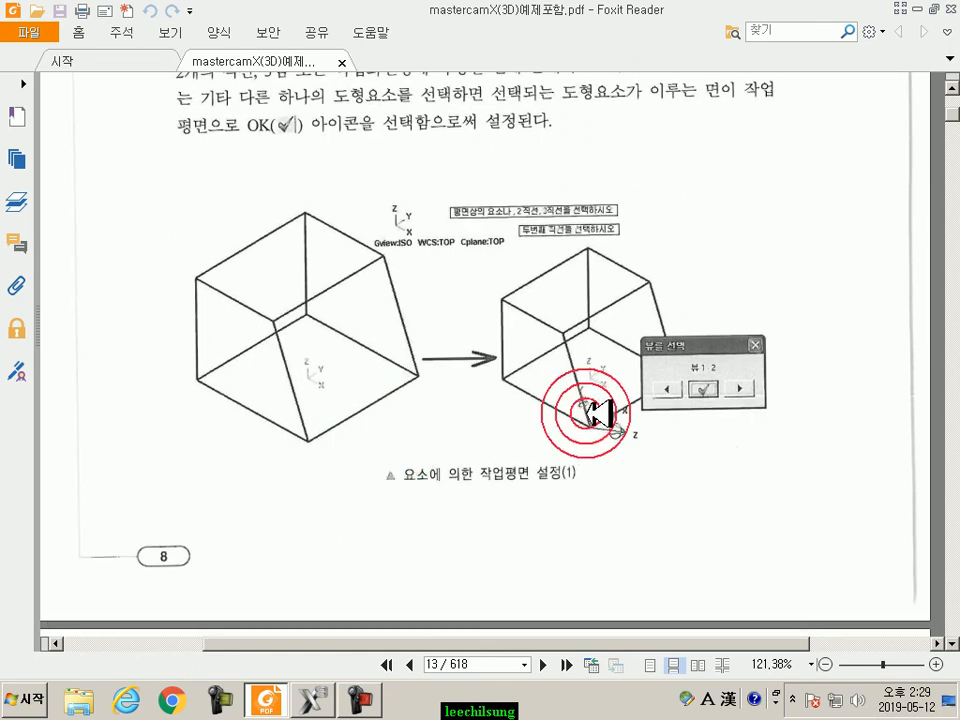
pyautogui.scroll(-10, 606, 396)
pyautogui.scroll(-9, 606, 396)
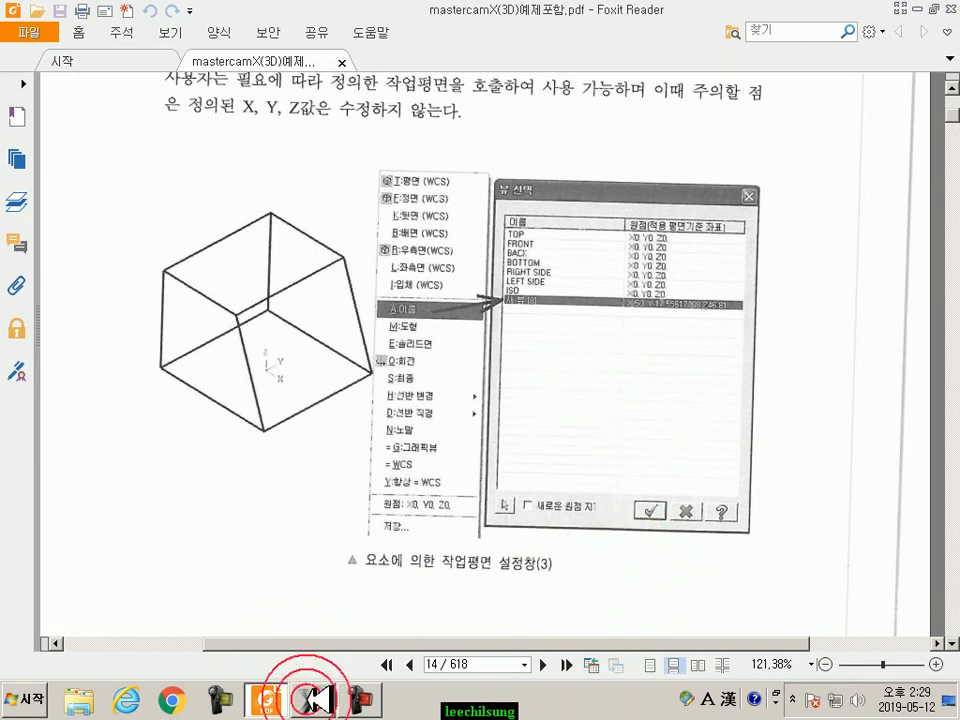
# Step: Switch to Mastercam, delete all existing geometry from the graphics area, and keep the empty workspace in isometric view
pyautogui.click(313, 700)
pyautogui.scroll(-4, 489, 422)
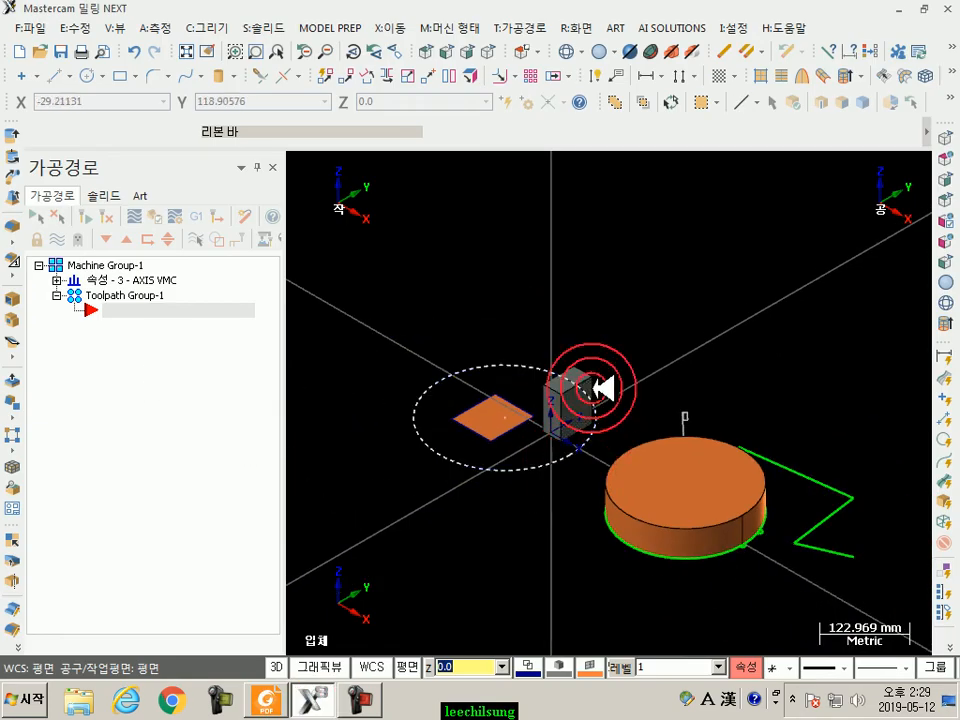
pyautogui.scroll(-2, 546, 229)
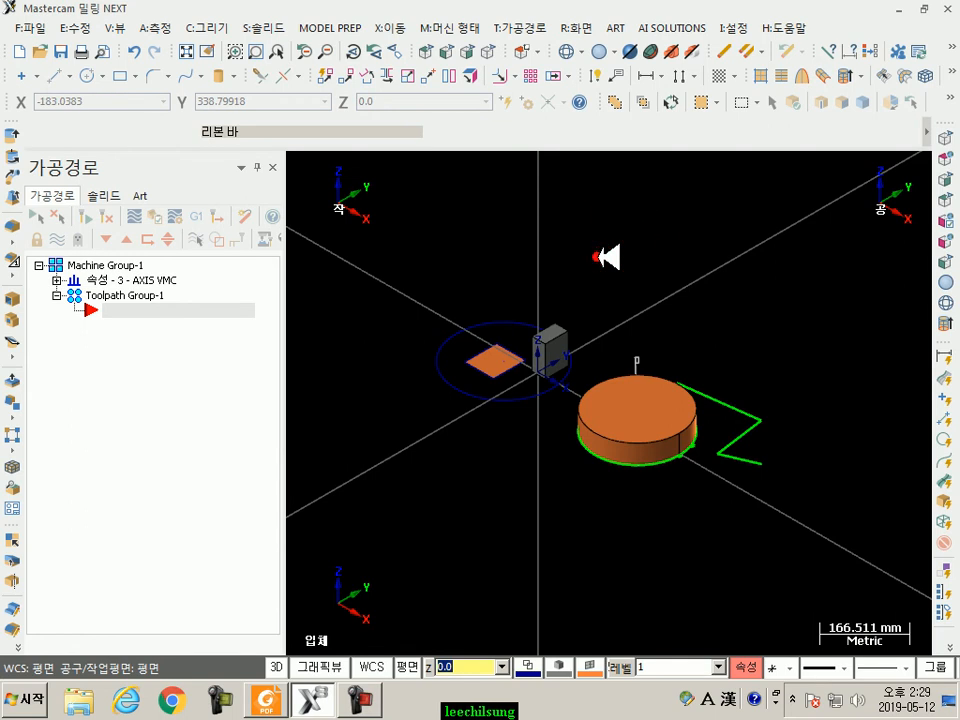
pyautogui.click(671, 104)
pyautogui.press('Delete')
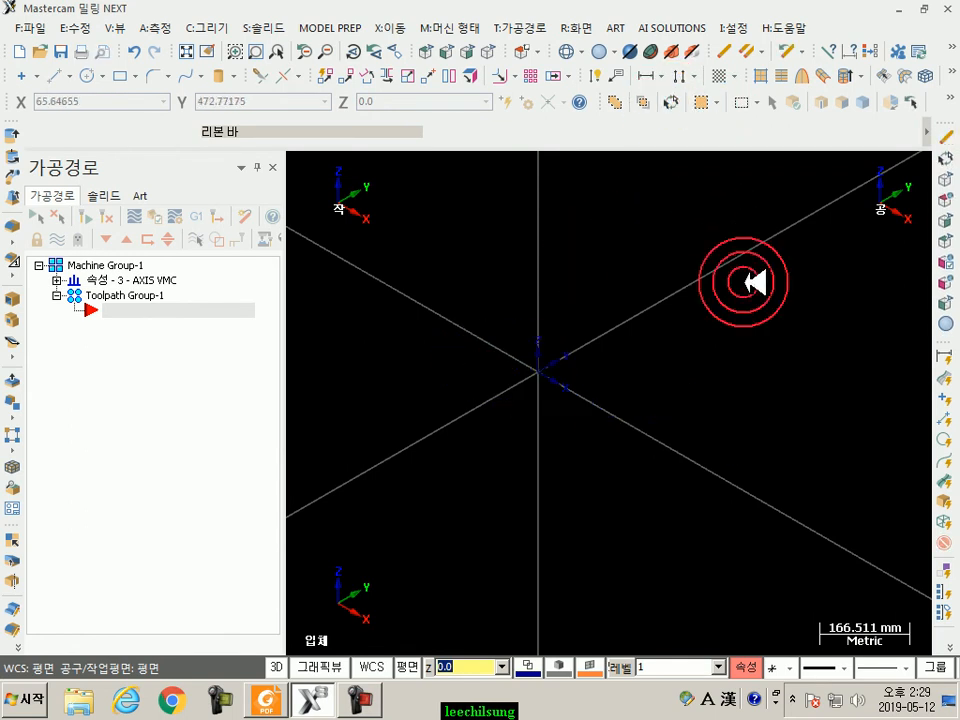
pyautogui.scroll(2, 600, 330)
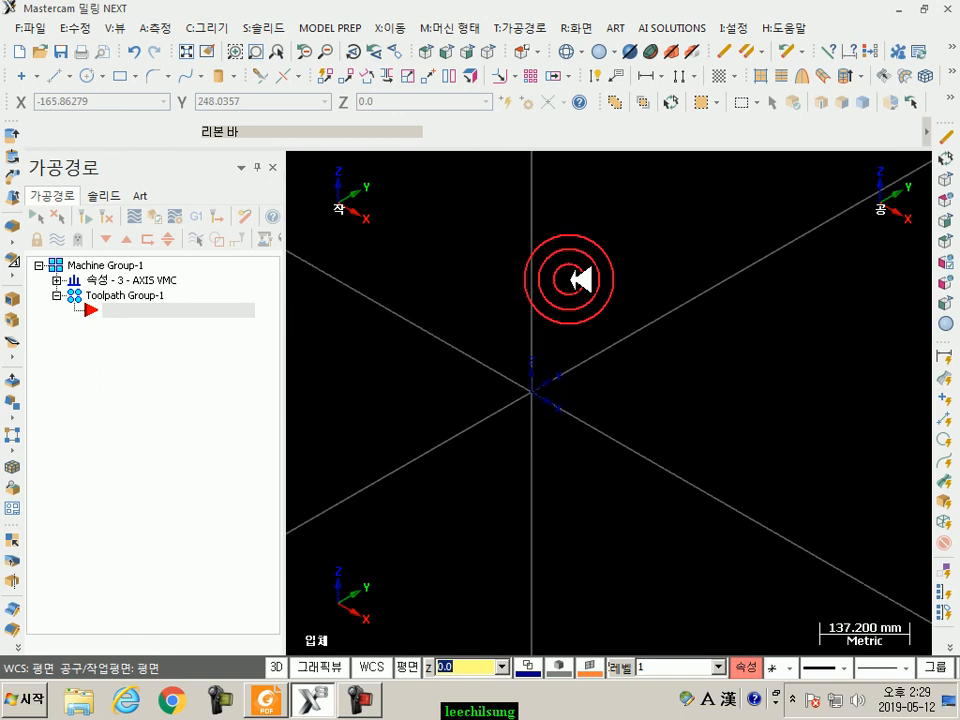
pyautogui.click(471, 50)
pyautogui.click(487, 50)
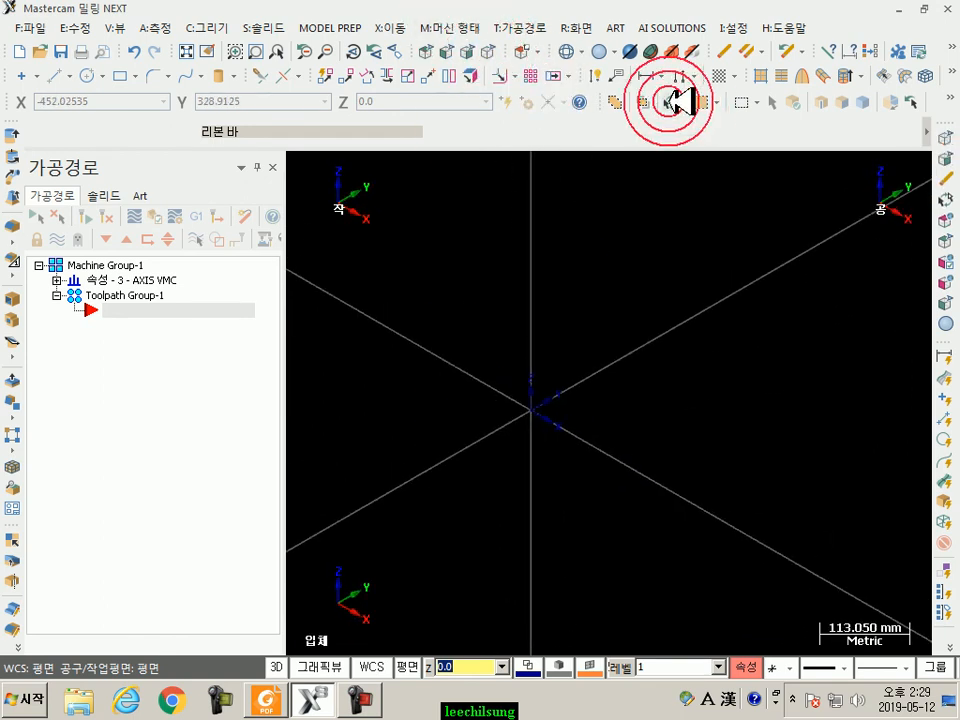
pyautogui.scroll(-1, 635, 407)
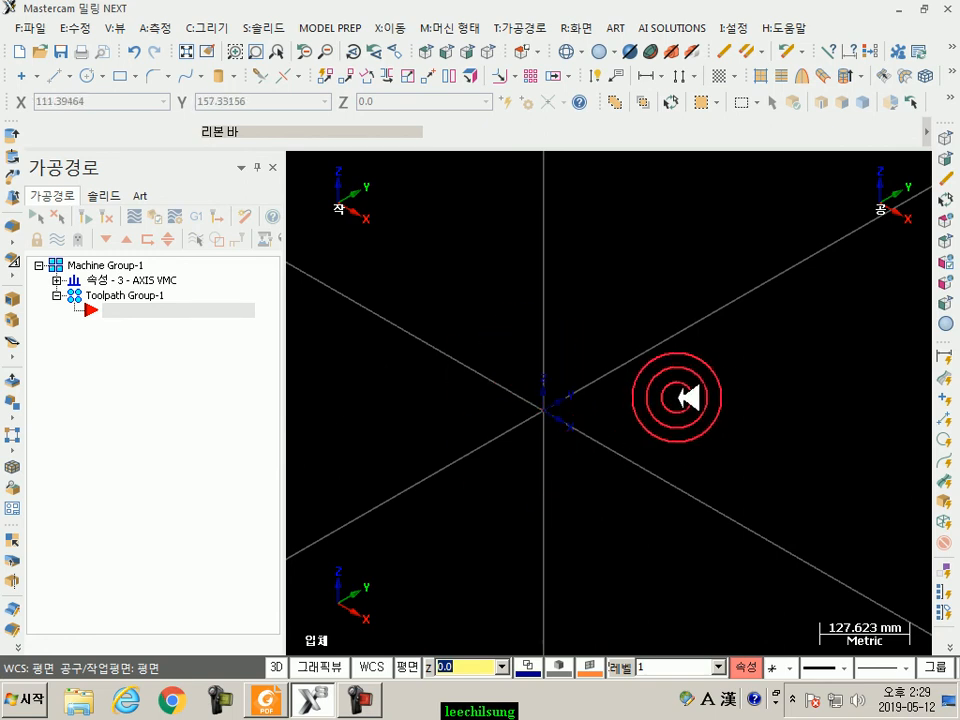
# Step: Start a solid block primitive (육면체) and set its three dimensions to 100 each
pyautogui.click(195, 27)
pyautogui.moveTo(260, 370)
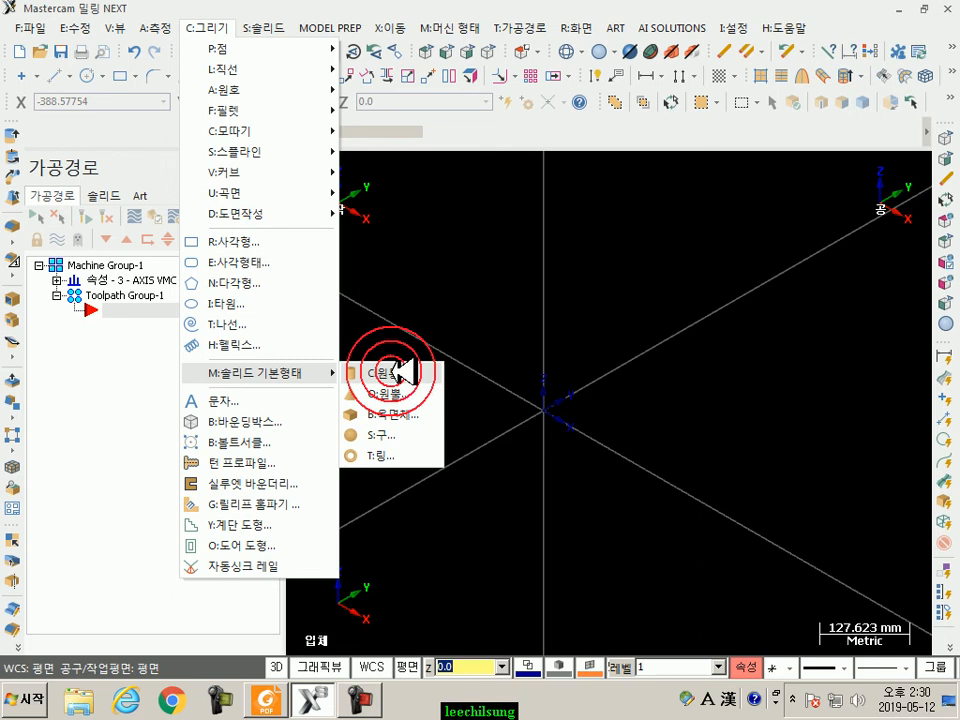
pyautogui.click(385, 414)
pyautogui.click(138, 326)
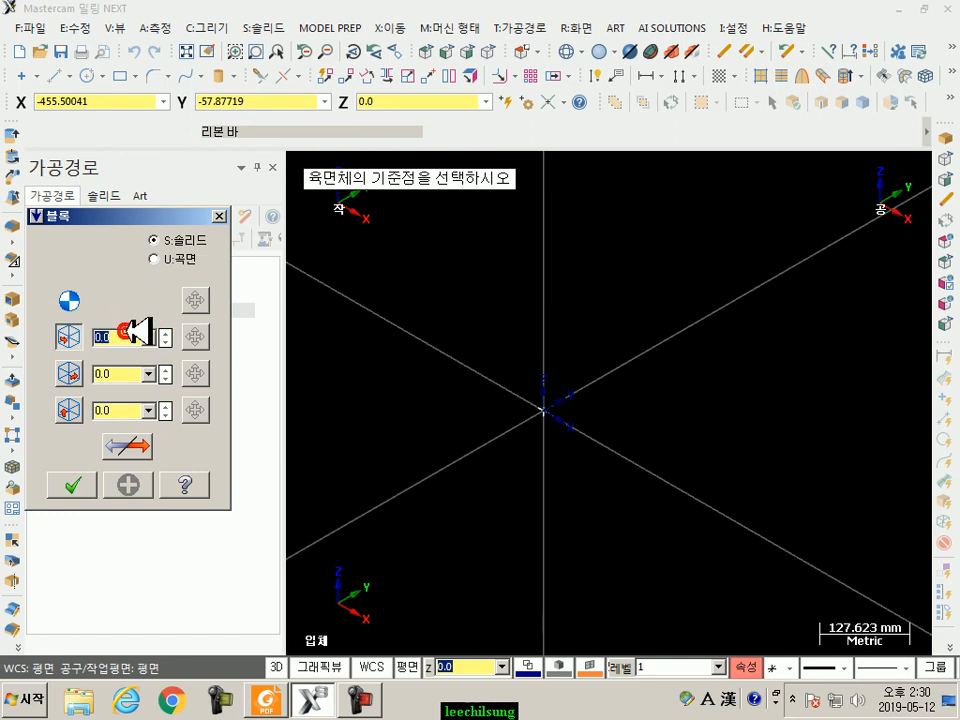
pyautogui.write('100')
pyautogui.click(130, 373)
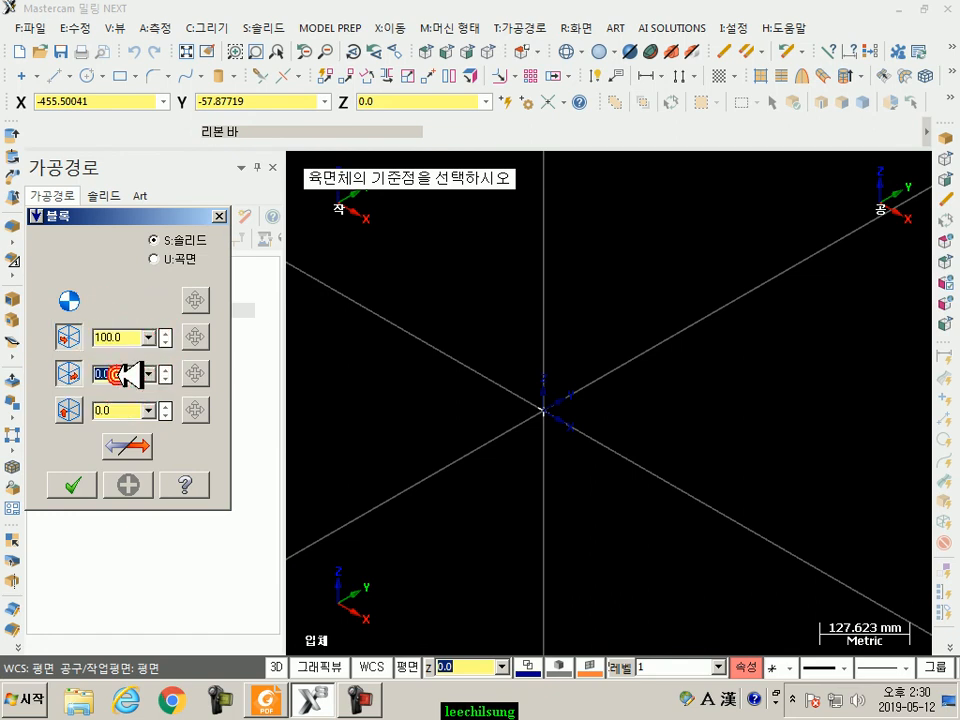
pyautogui.write('100')
pyautogui.click(126, 409)
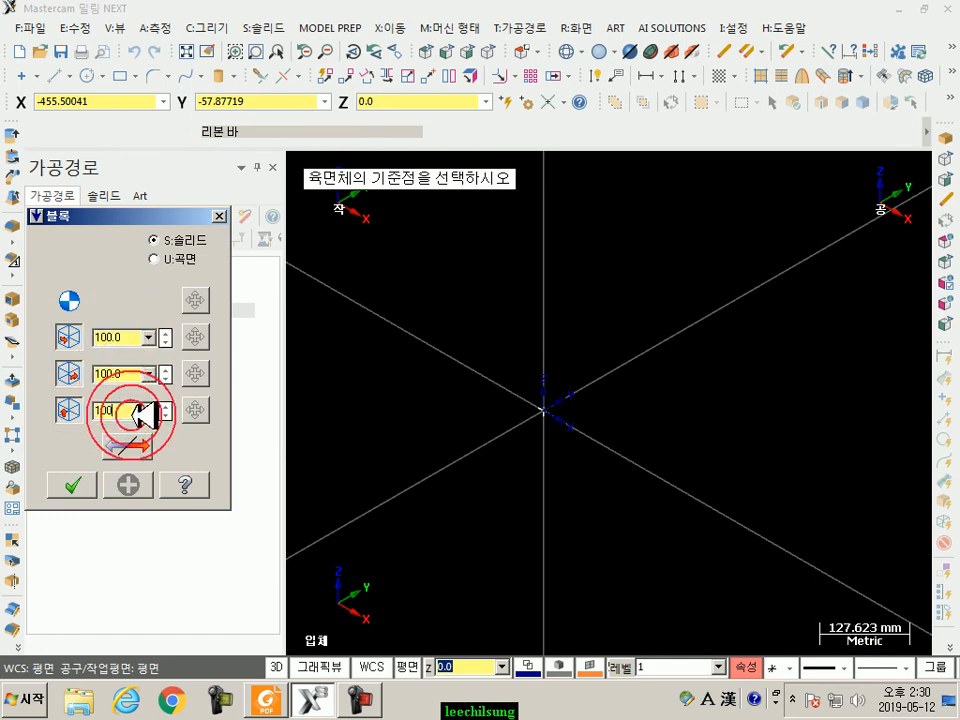
# Step: Expand the block options, set the anchor (기준점) to the centre of the base, and place the block at the system origin
pyautogui.moveTo(133, 214); pyautogui.dragTo(188, 26)
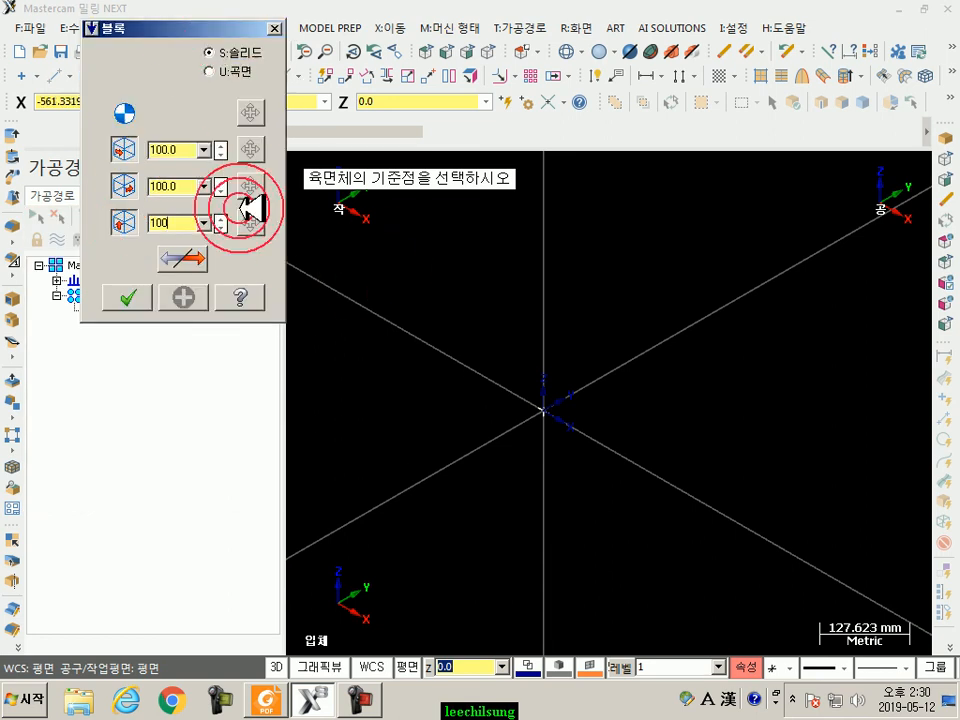
pyautogui.click(100, 28)
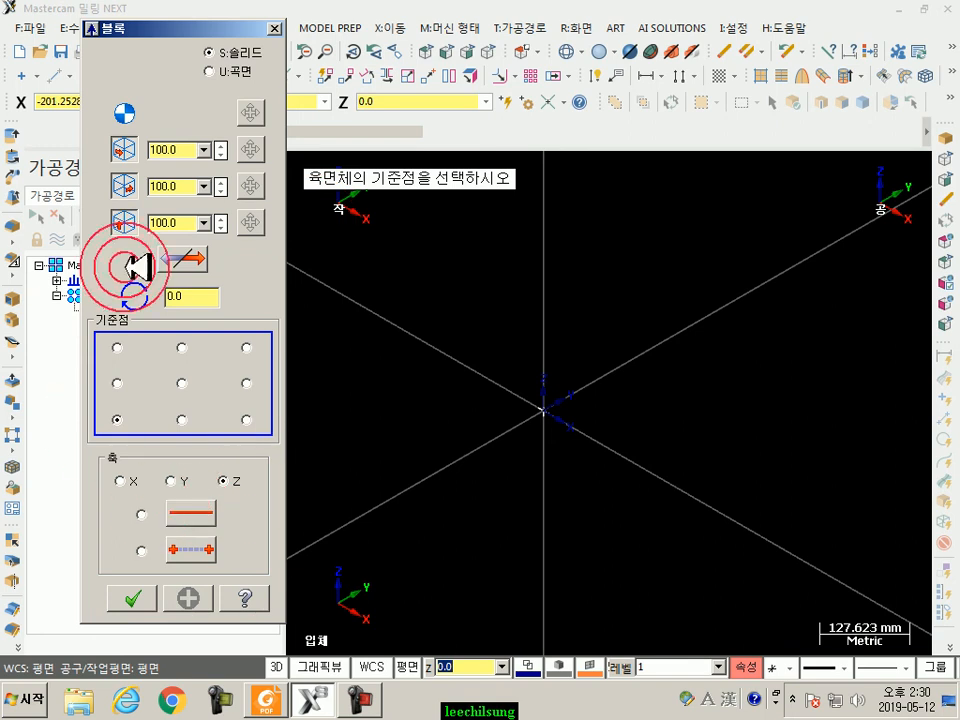
pyautogui.click(181, 383)
pyautogui.click(545, 413)
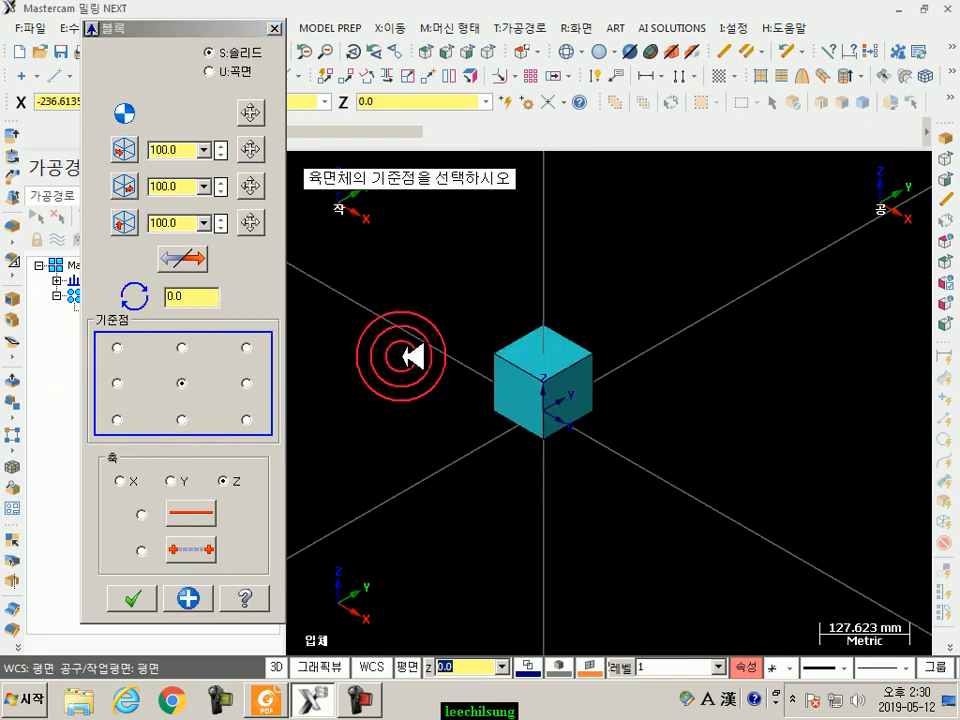
# Step: Move the block's base point down along Z so the origin lies at the cube's centre, and create the solid
pyautogui.scroll(10, 482, 360)
pyautogui.moveTo(789, 404)
pyautogui.mouseDown(button='middle')
pyautogui.moveTo(789, 365)
pyautogui.moveTo(816, 390)
pyautogui.moveTo(782, 386)
pyautogui.moveTo(790, 397)
pyautogui.mouseUp(button='middle')
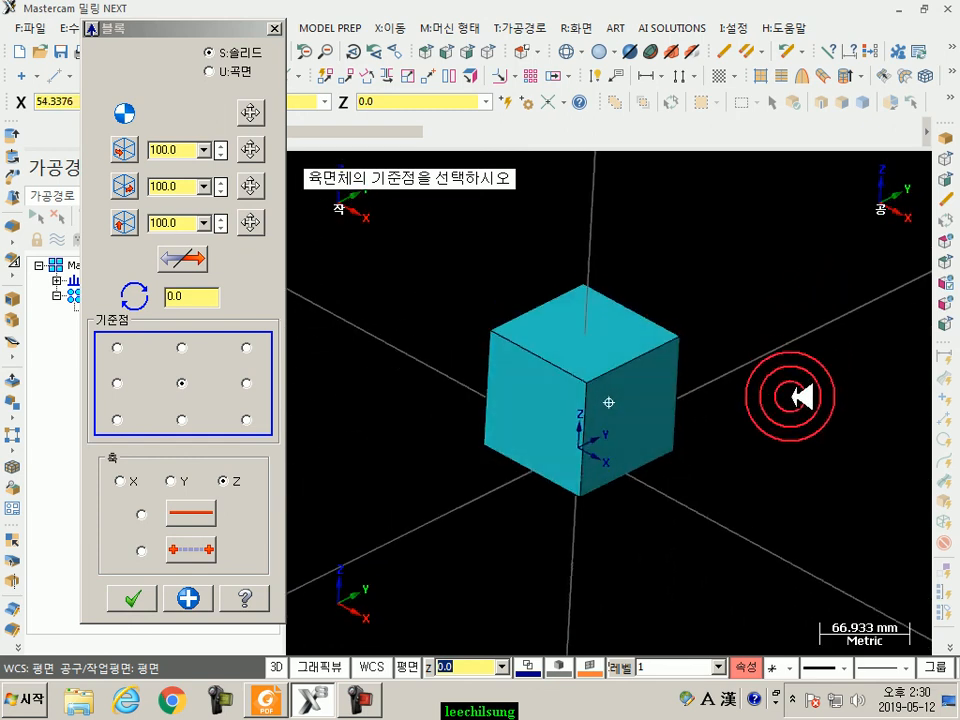
pyautogui.scroll(2, 621, 225)
pyautogui.scroll(-1, 625, 228)
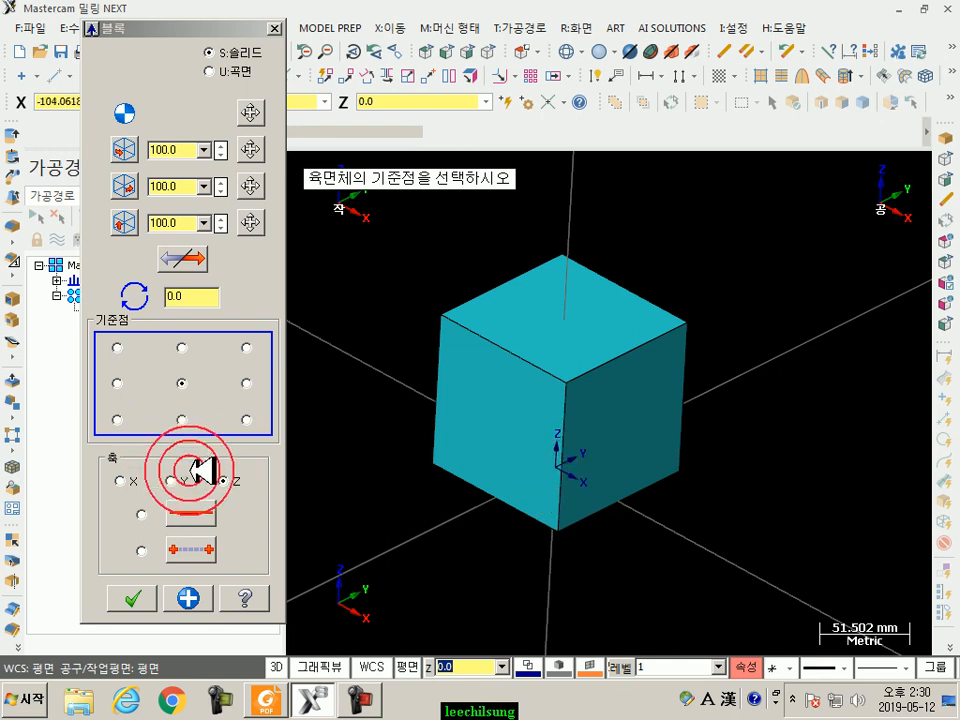
pyautogui.click(254, 110)
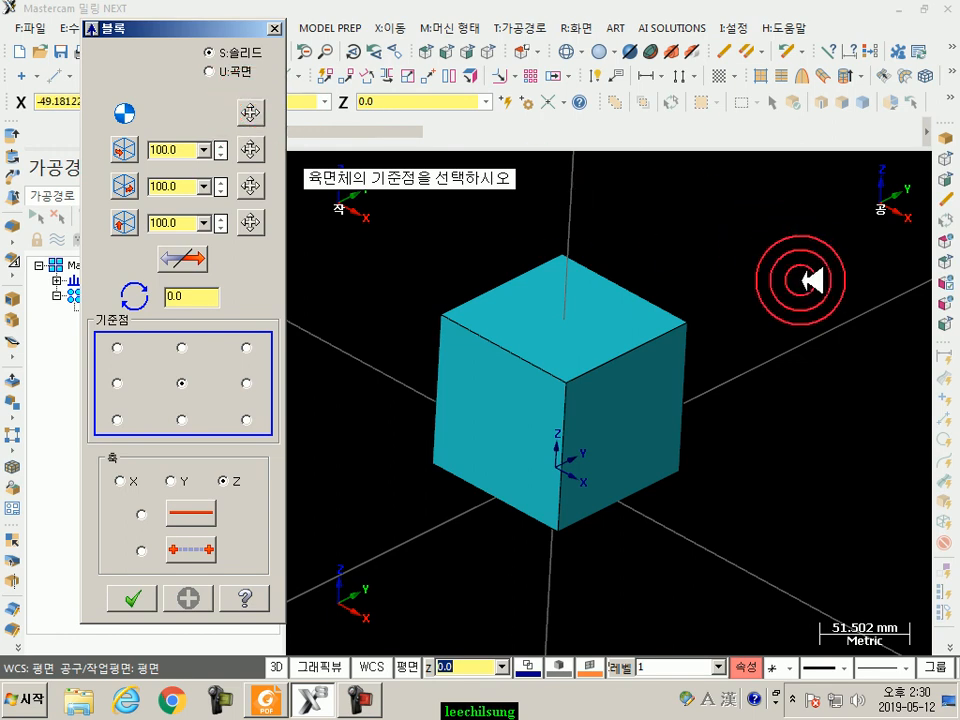
pyautogui.write('Z')
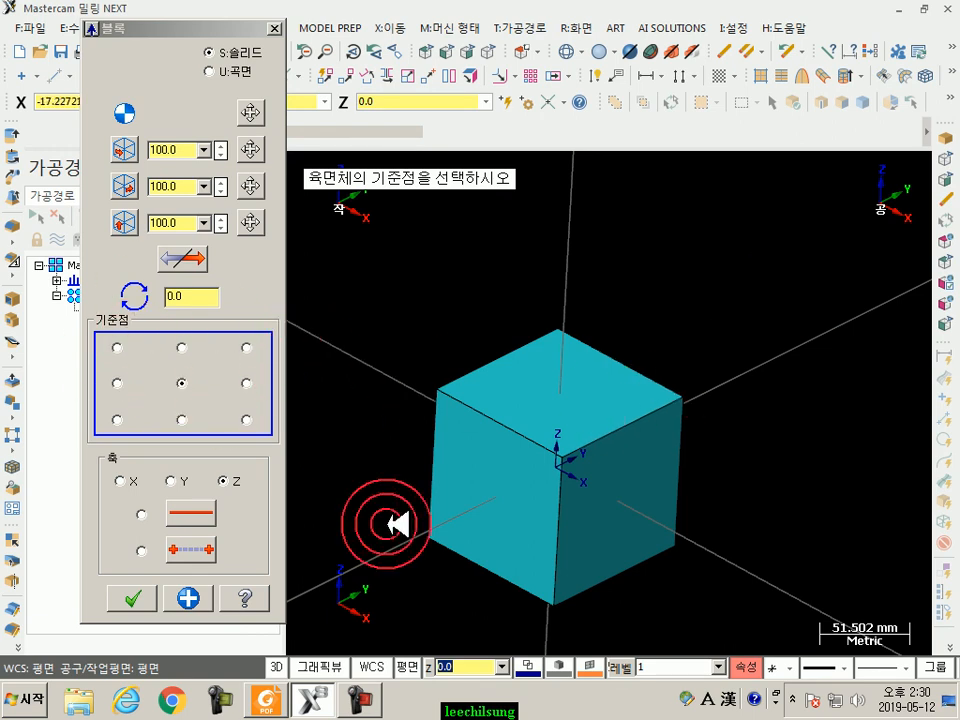
pyautogui.scroll(3, 476, 590)
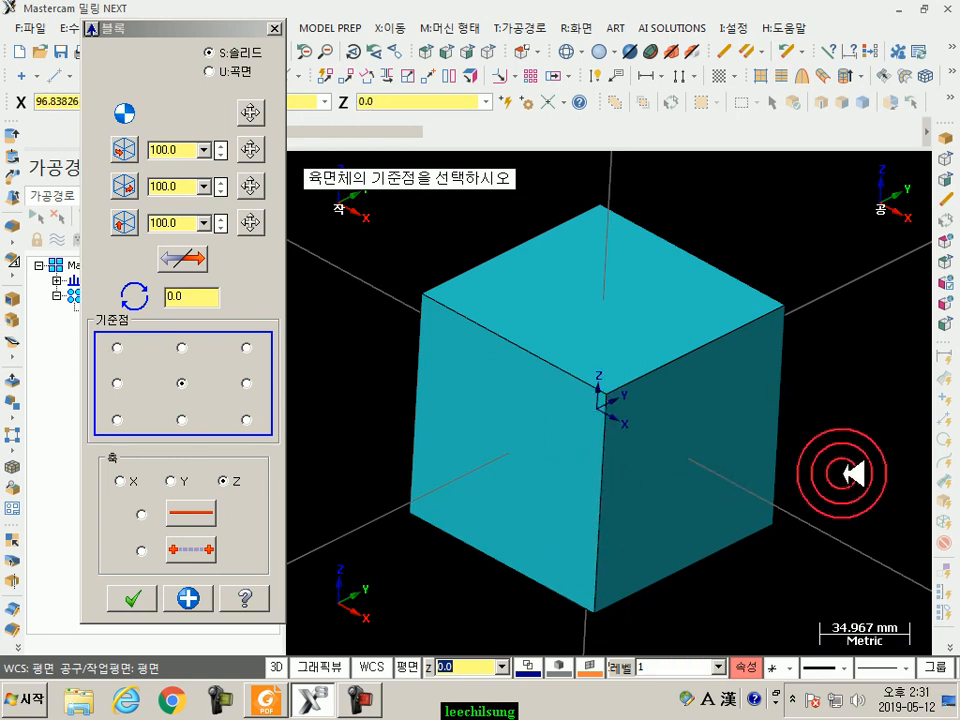
pyautogui.moveTo(853, 504); pyautogui.dragTo(872, 414, button='middle')
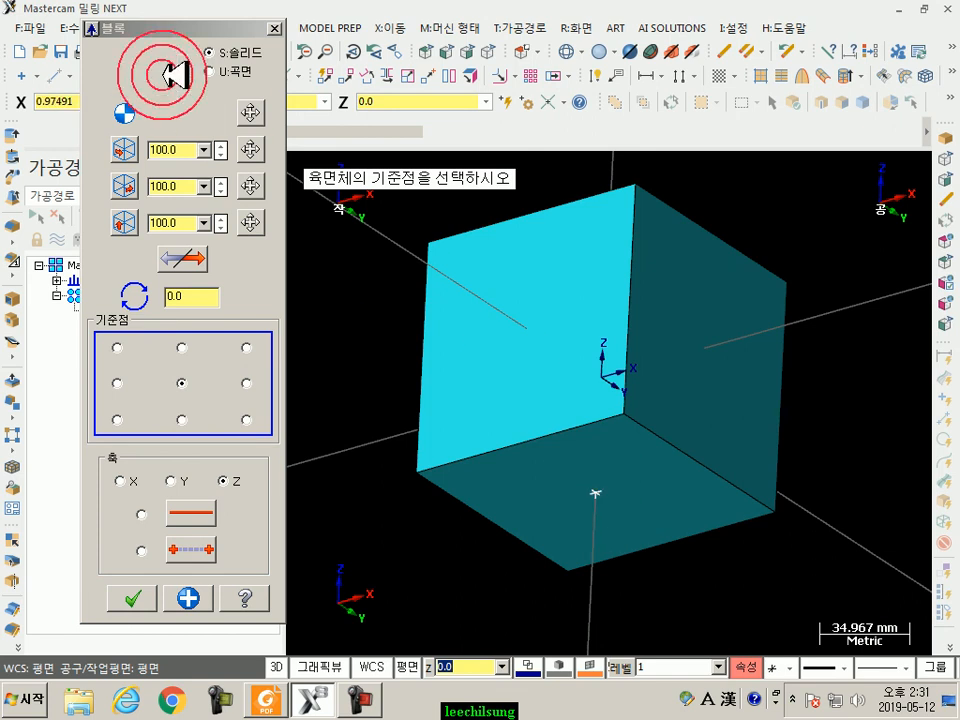
pyautogui.click(133, 598)
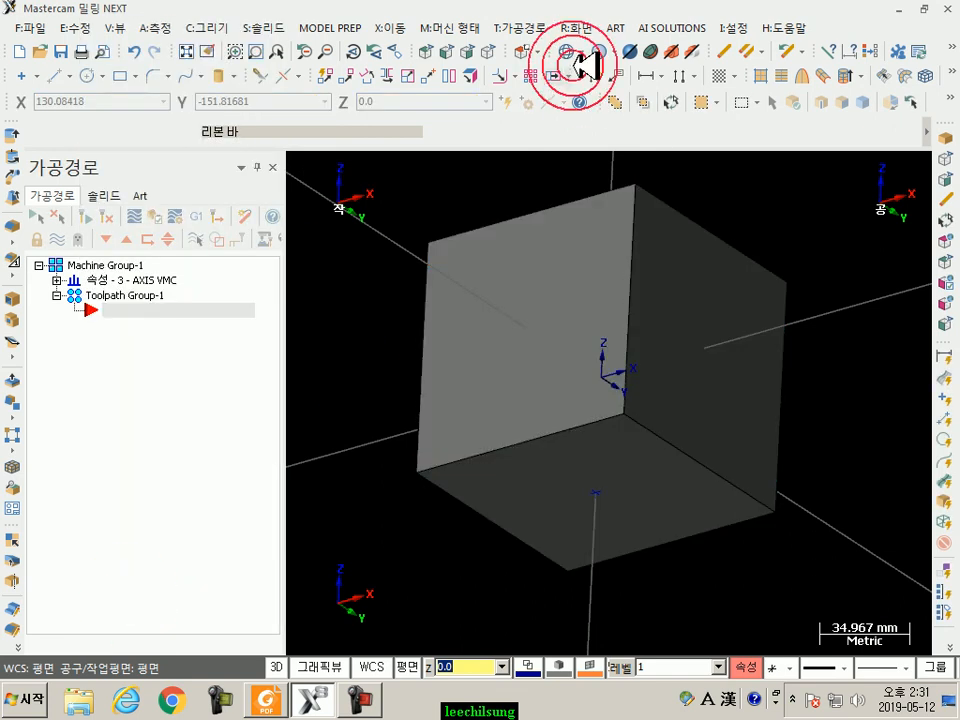